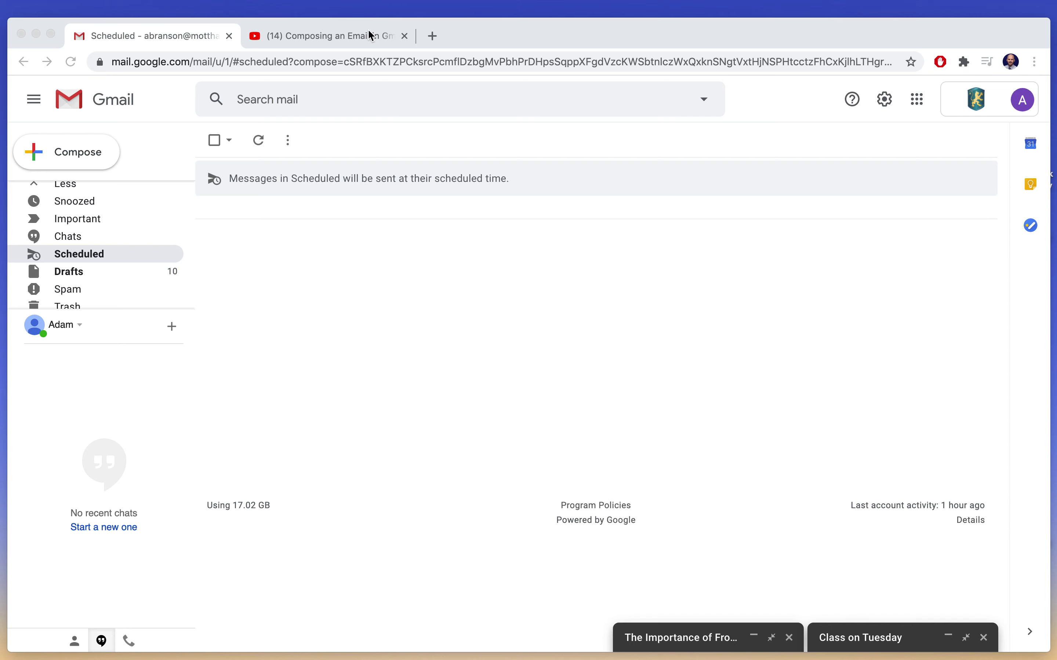
- Expand the minimized 'The Importance of Frontloading' draft from Gmail and enlarge it to full screen
{"action": "left_click", "coordinate": [371, 36]}
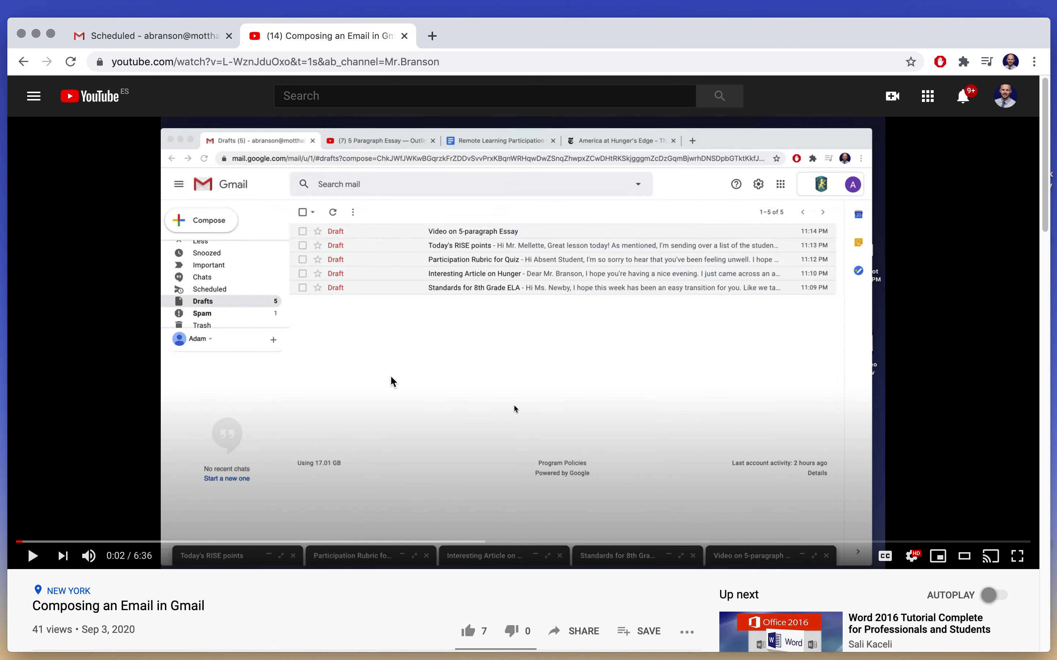
{"action": "left_click", "coordinate": [194, 35]}
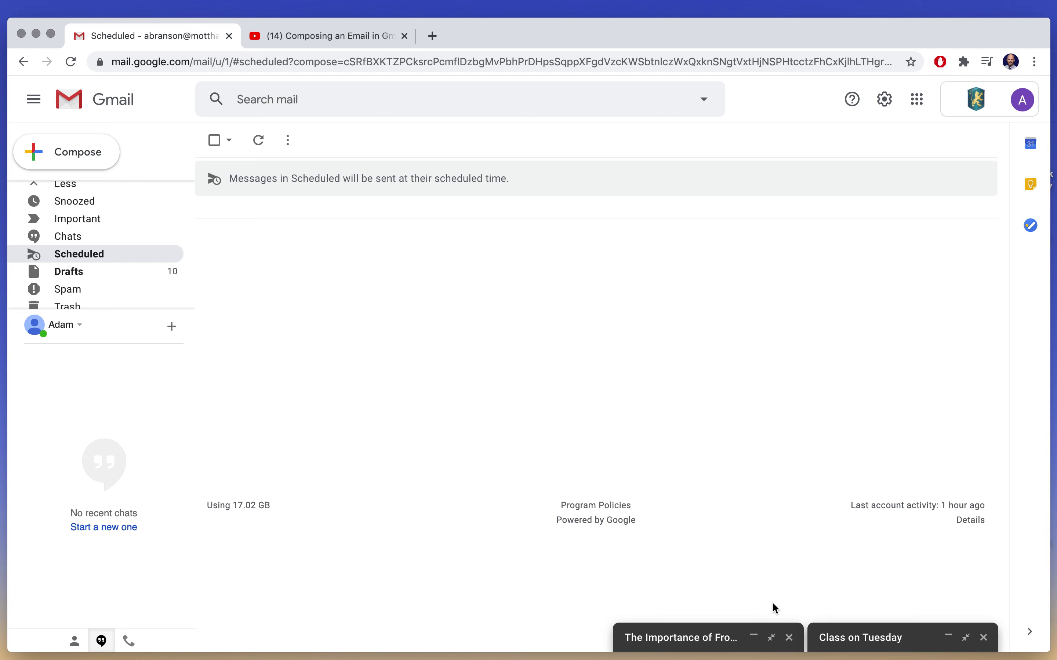
{"action": "left_click", "coordinate": [771, 640]}
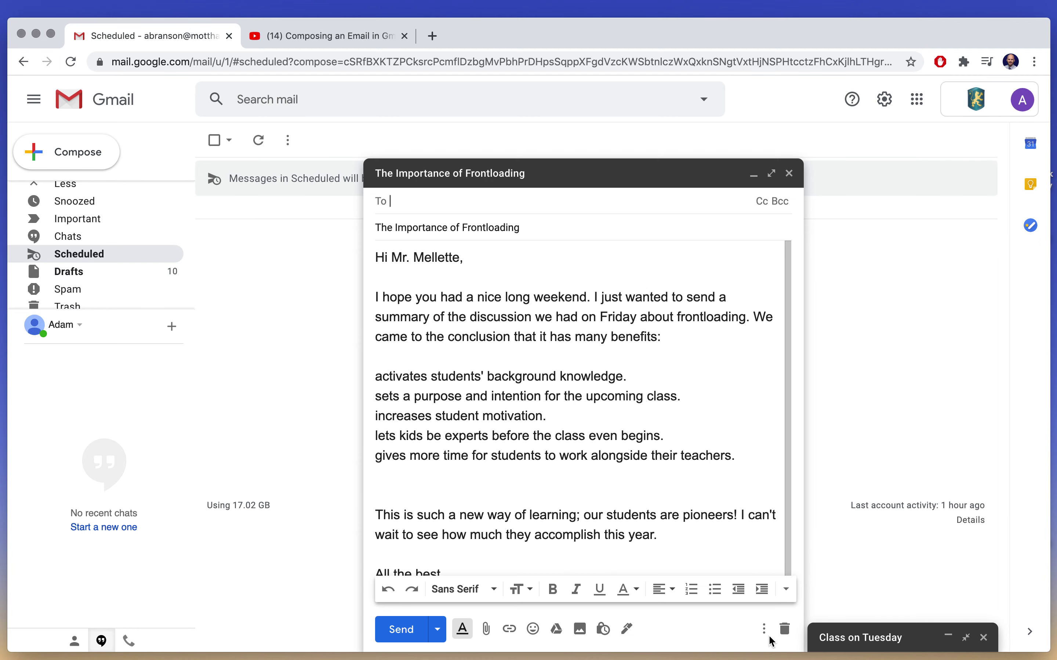
{"action": "left_click", "coordinate": [771, 173]}
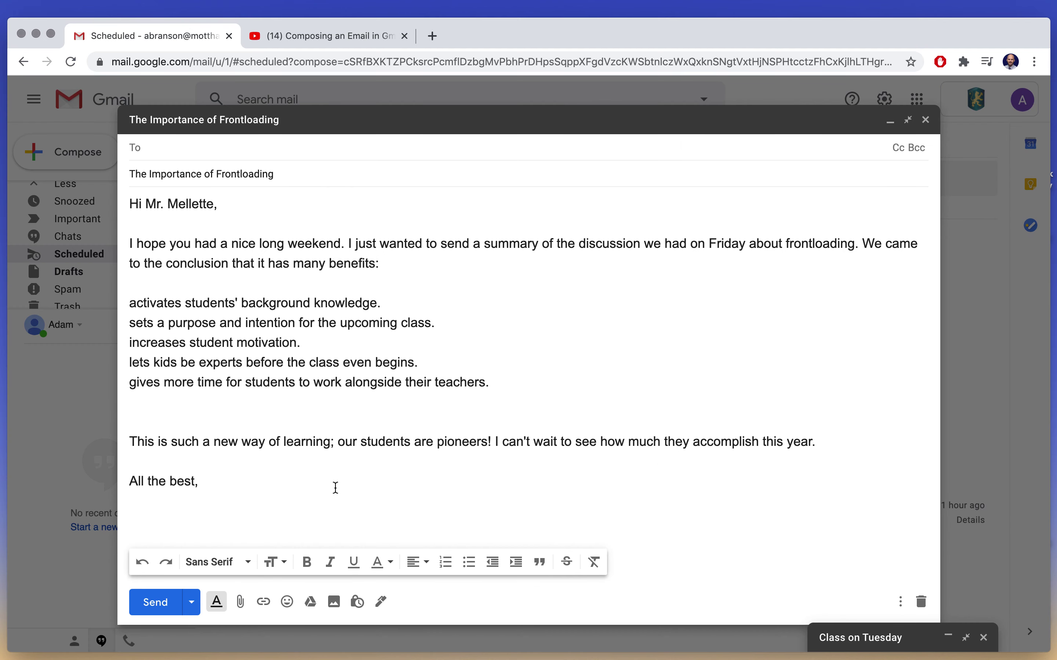
- Select the five benefit lines and change their font to Serif
{"action": "left_click", "coordinate": [217, 605]}
{"action": "left_click", "coordinate": [217, 604]}
{"action": "left_click", "coordinate": [248, 567]}
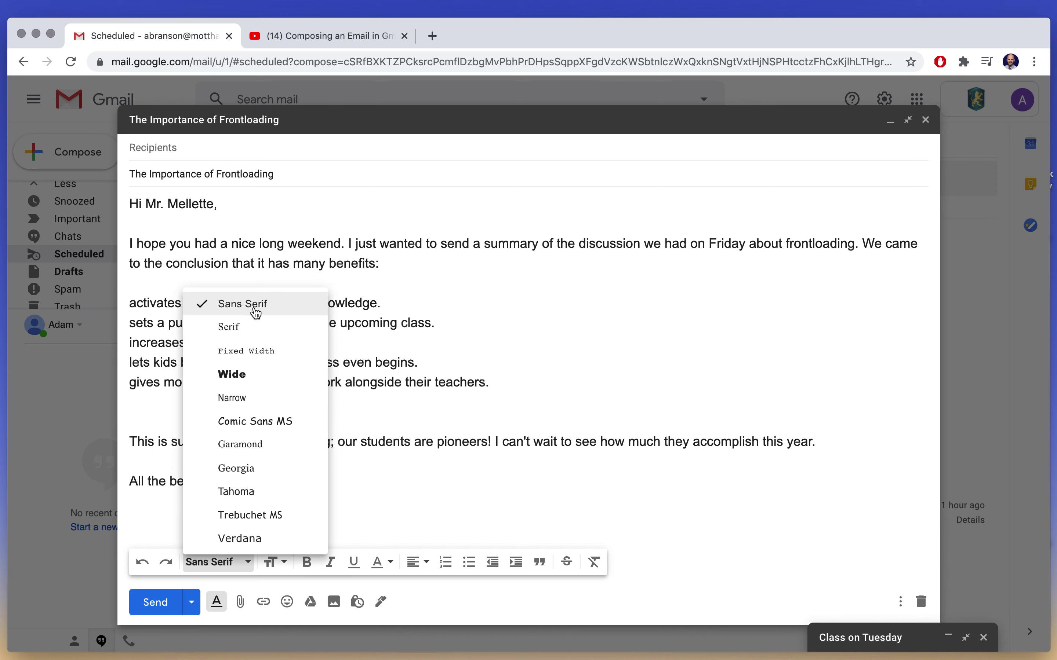
{"action": "left_click", "coordinate": [429, 315]}
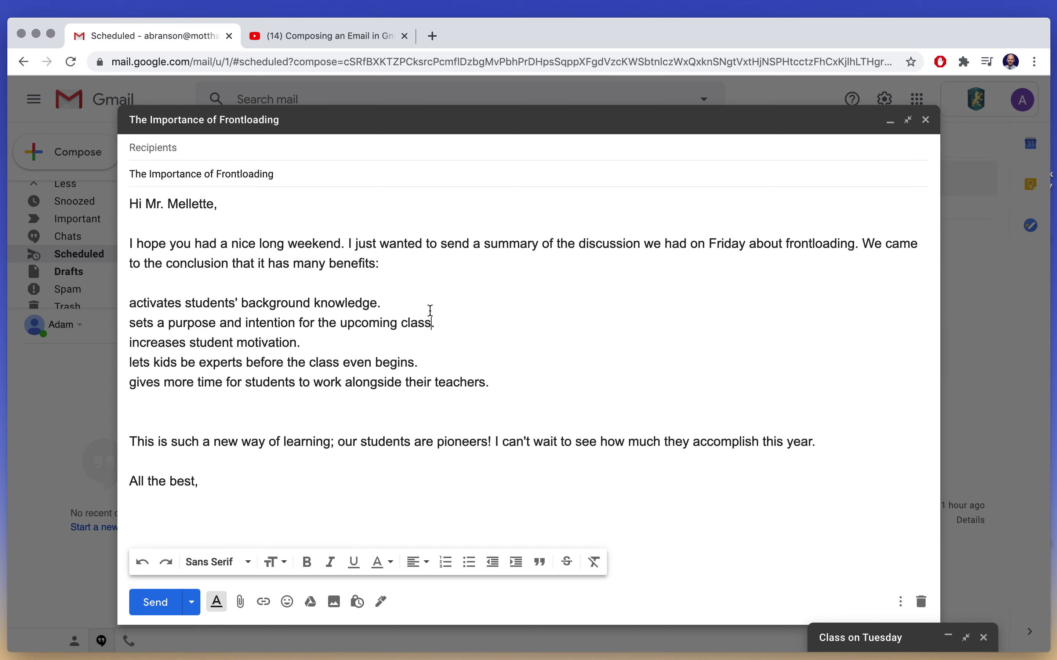
{"action": "left_click_drag", "start_coordinate": [515, 388], "coordinate": [126, 295]}
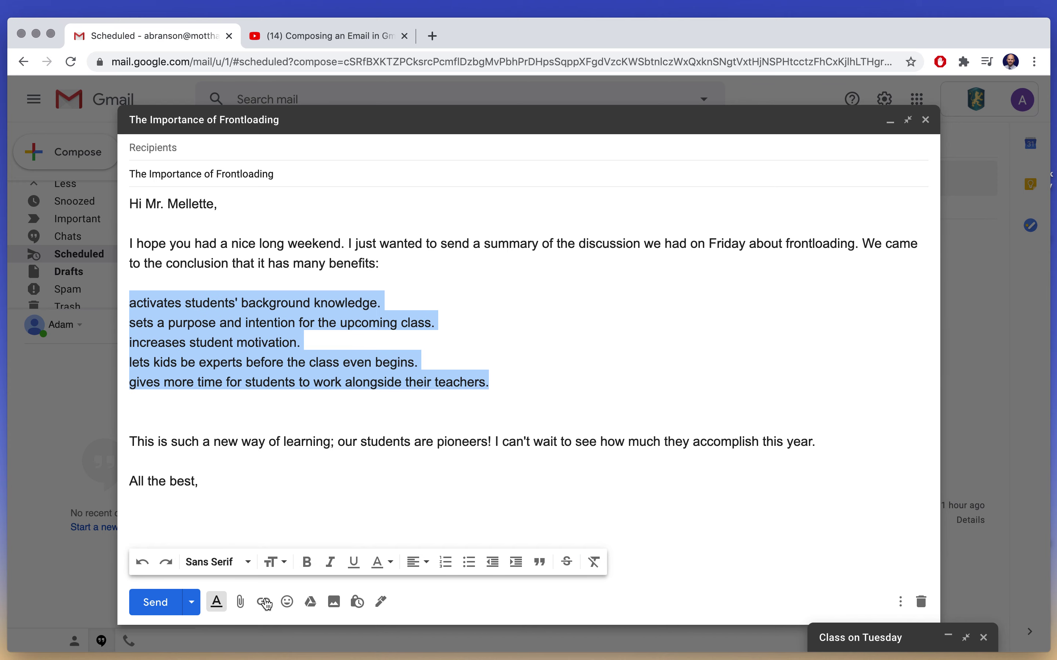
{"action": "left_click", "coordinate": [235, 565]}
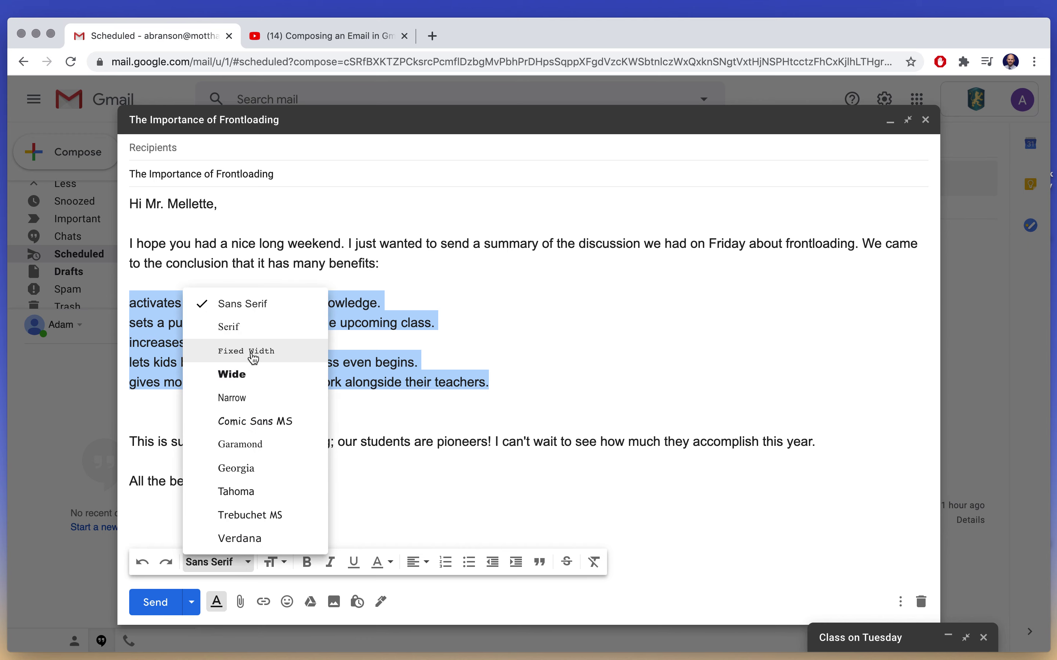
{"action": "left_click", "coordinate": [259, 330]}
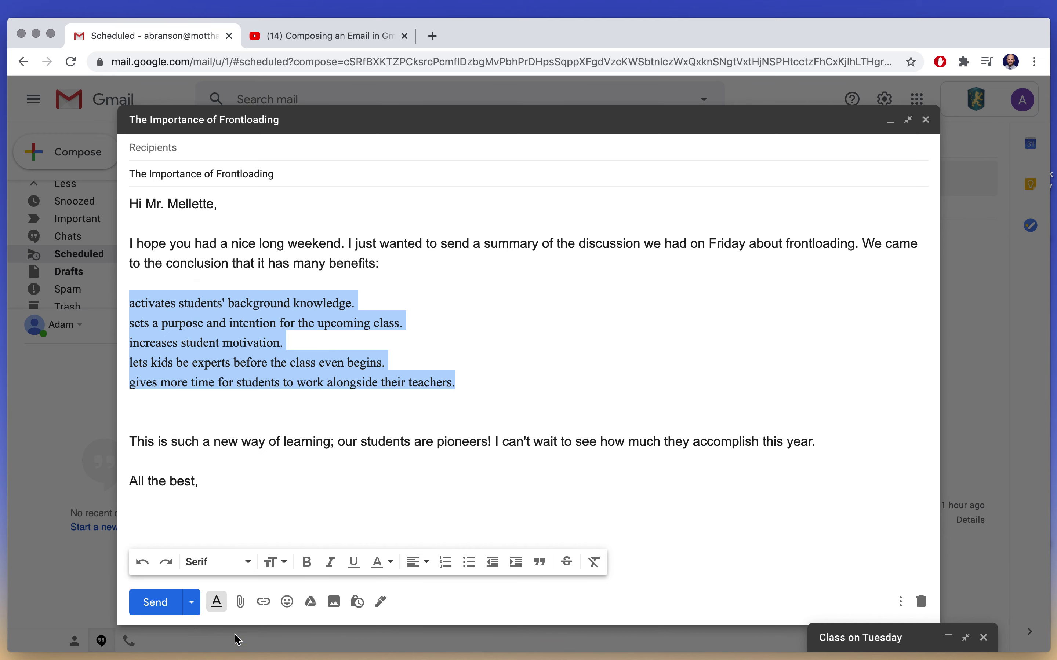
{"action": "left_click", "coordinate": [312, 489]}
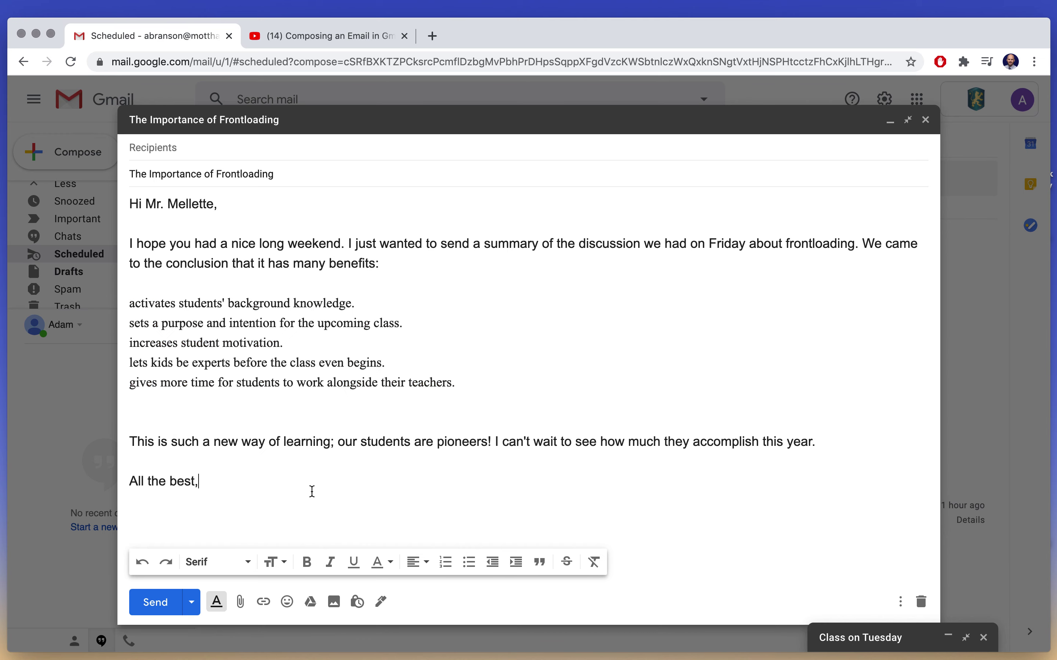
{"action": "left_click", "coordinate": [277, 563]}
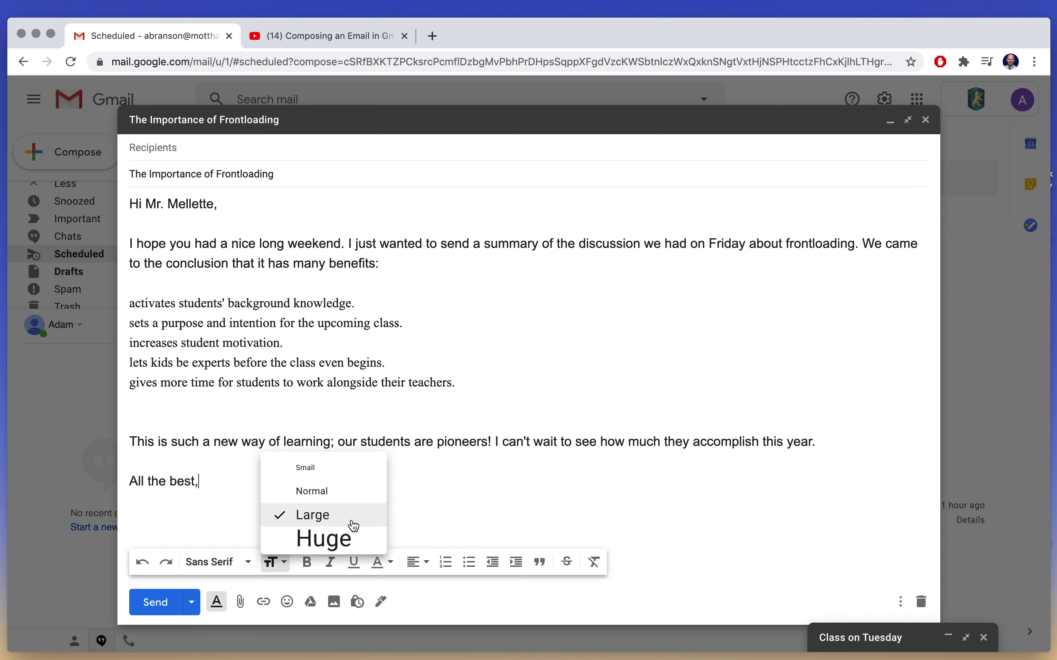
{"action": "left_click", "coordinate": [251, 489]}
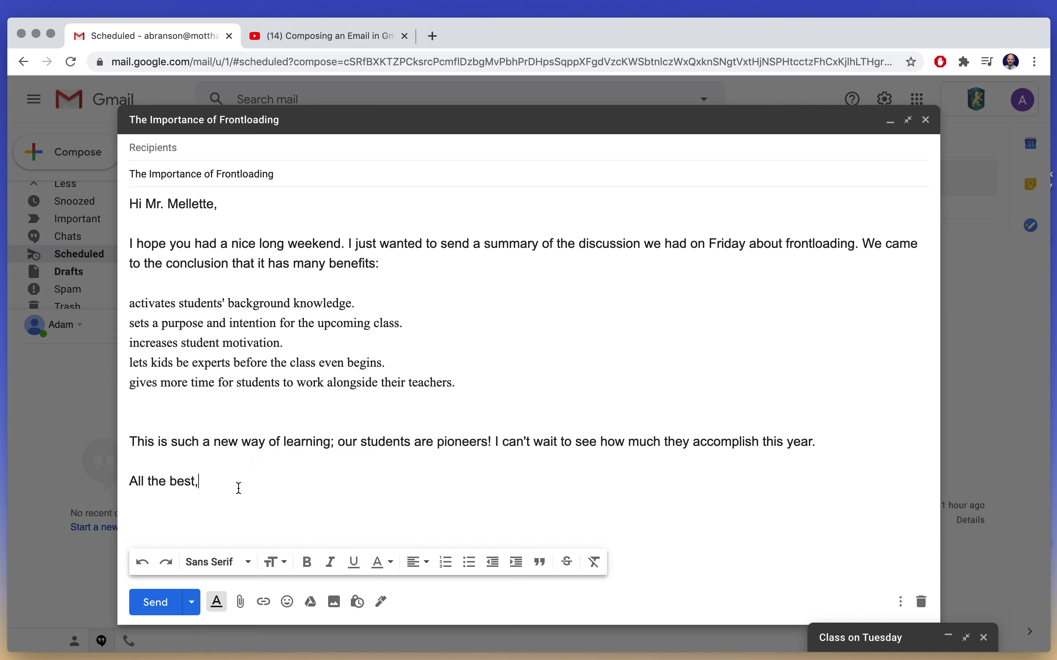
{"action": "key", "text": "super+a"}
{"action": "left_click", "coordinate": [288, 568]}
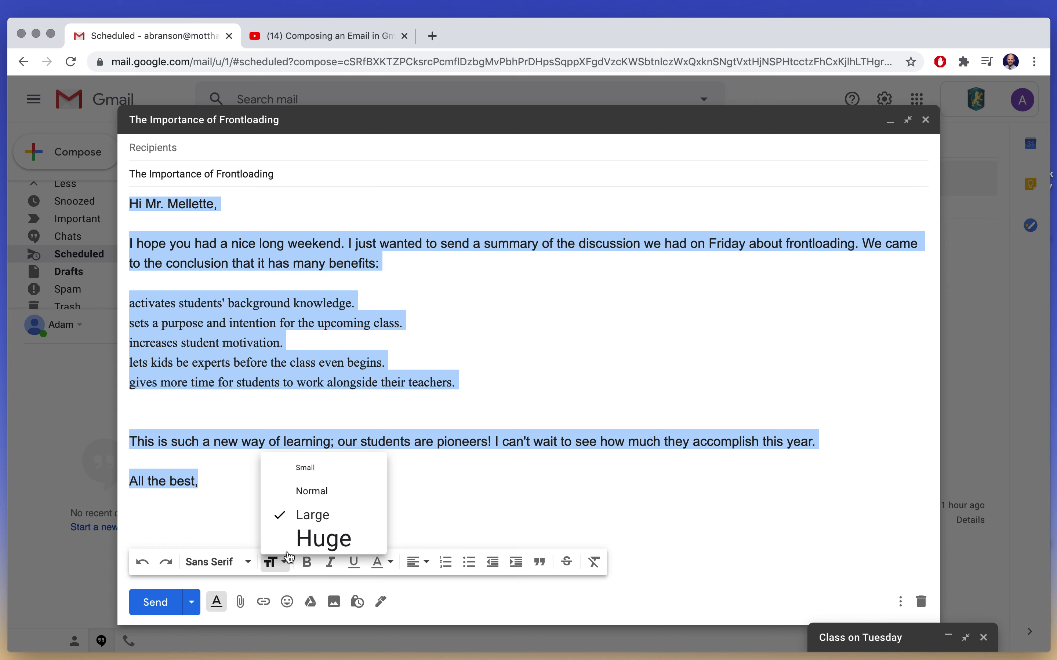
{"action": "left_click", "coordinate": [317, 492]}
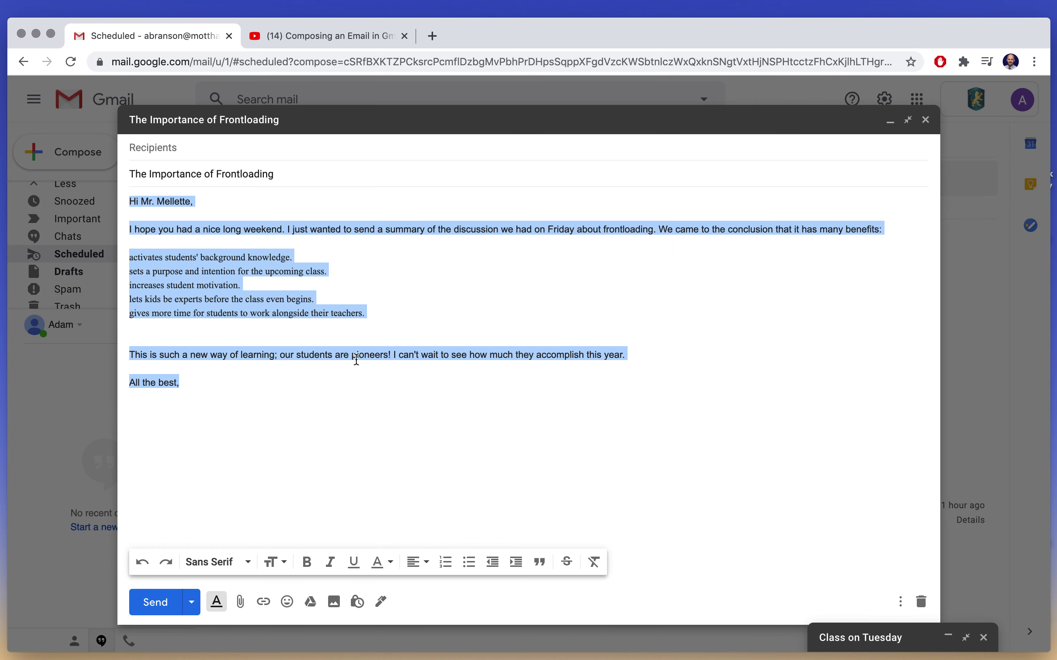
{"action": "left_click", "coordinate": [274, 562]}
{"action": "left_click", "coordinate": [308, 517]}
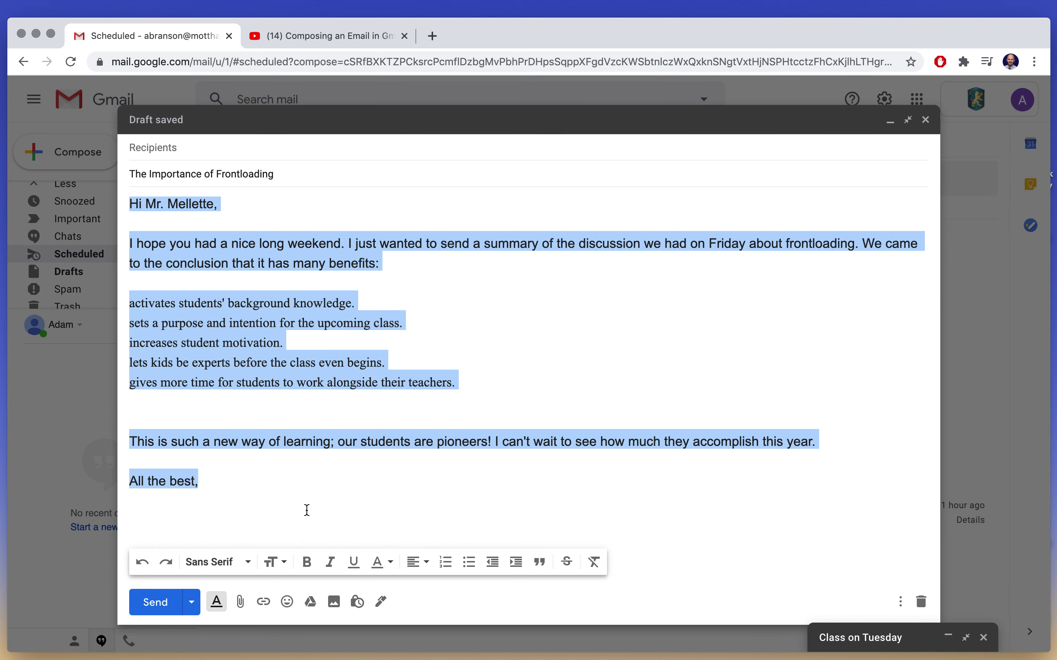
{"action": "left_click", "coordinate": [308, 510]}
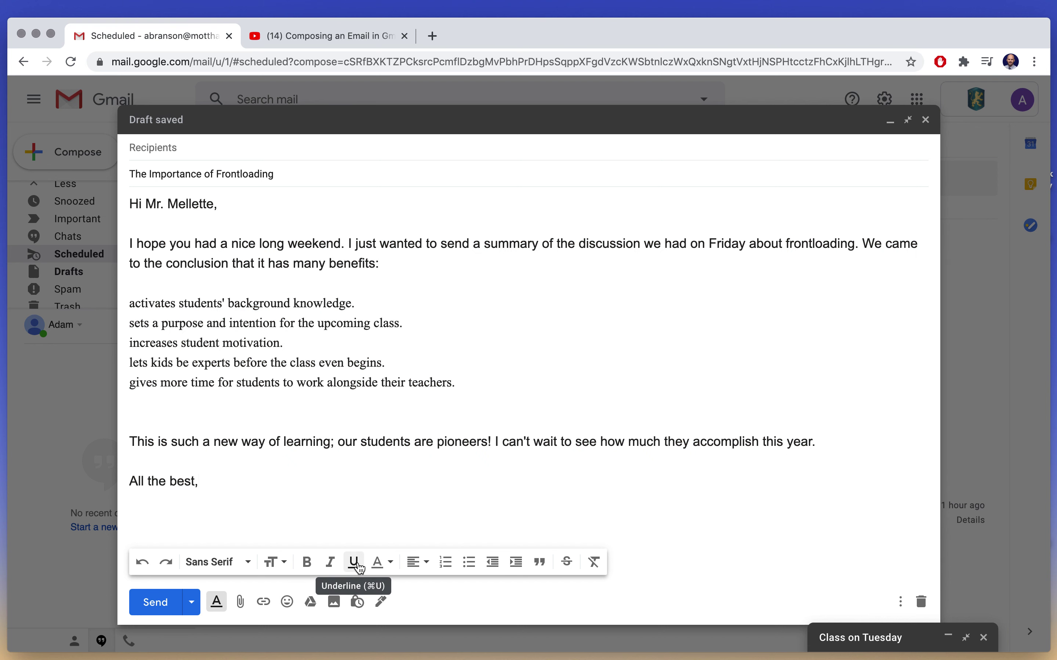
- Apply bold to 'frontloading', italic to 'conclusion' and underline to 'pioneers'
{"action": "double_click", "coordinate": [813, 247]}
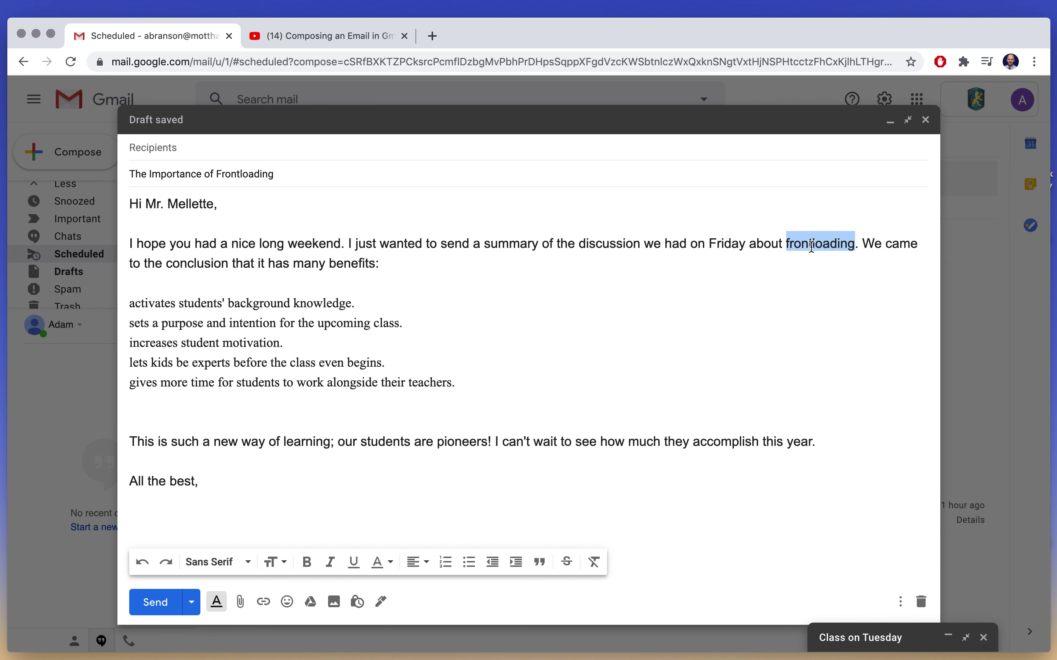
{"action": "left_click", "coordinate": [307, 563]}
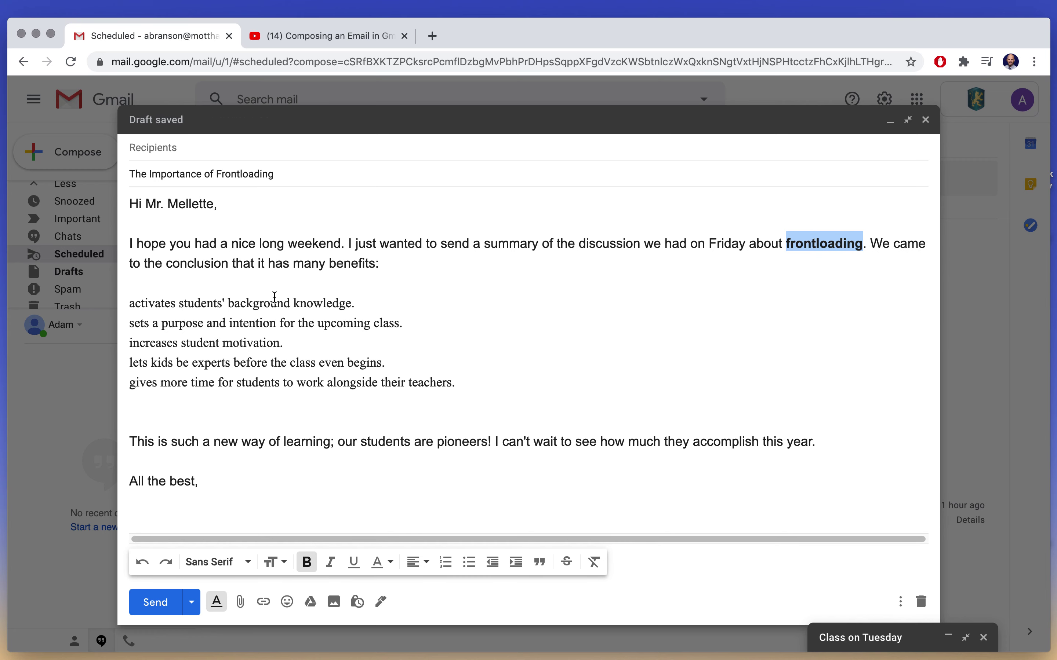
{"action": "double_click", "coordinate": [202, 264]}
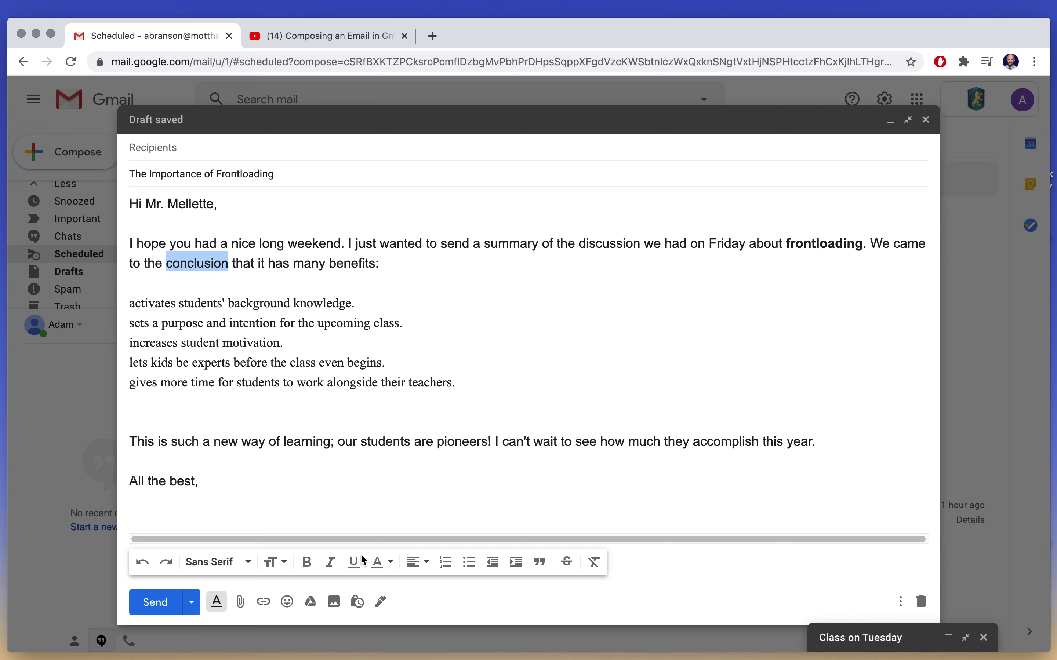
{"action": "left_click", "coordinate": [330, 564]}
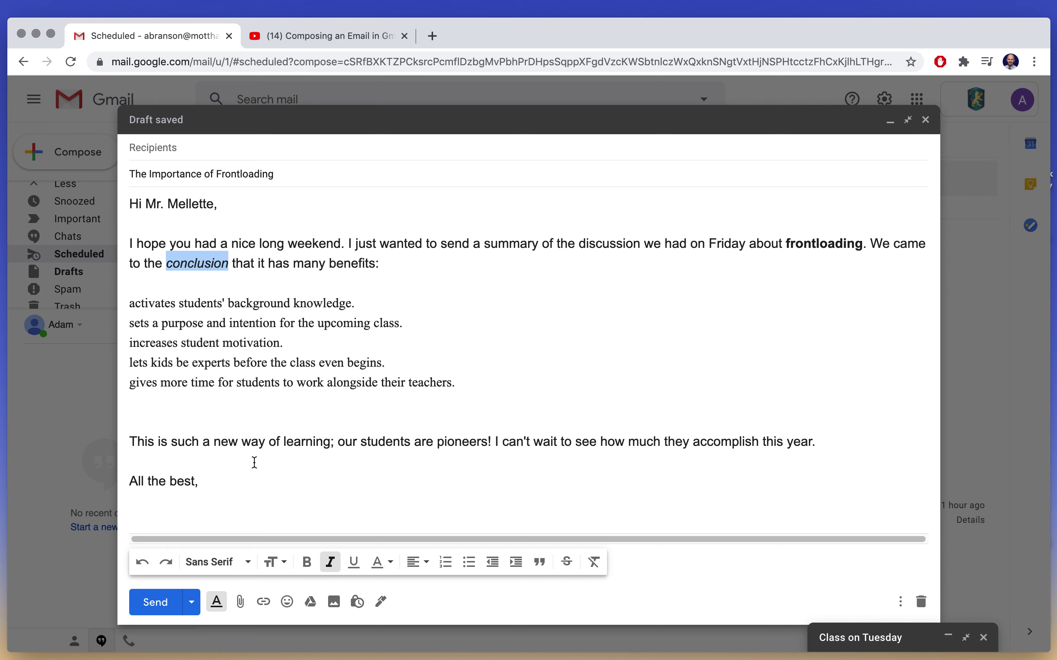
{"action": "double_click", "coordinate": [462, 442]}
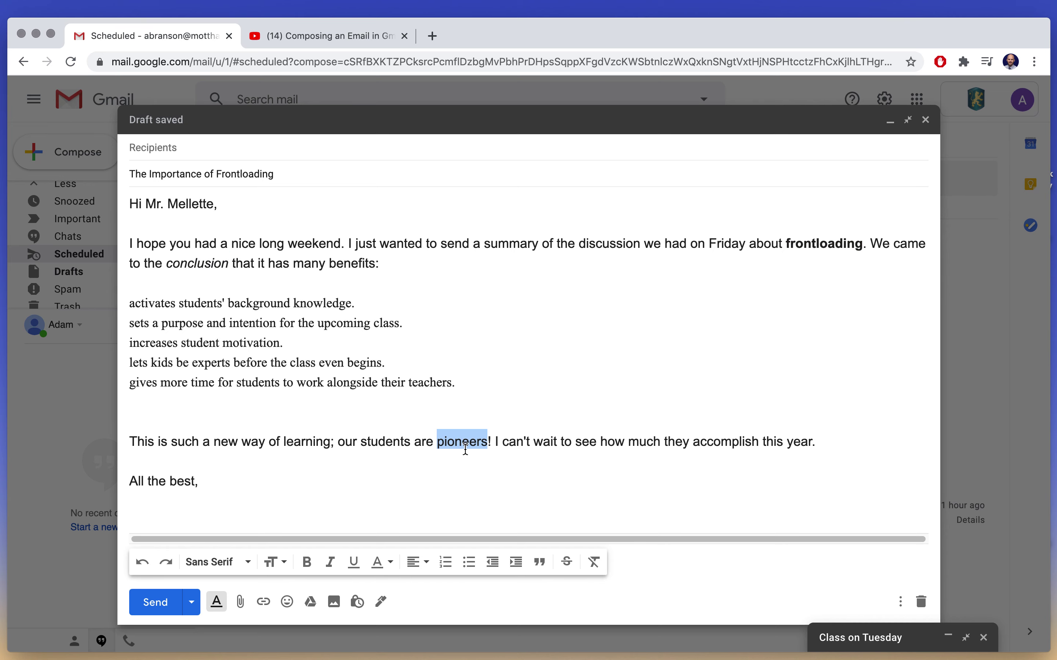
{"action": "left_click", "coordinate": [355, 563]}
{"action": "left_click", "coordinate": [402, 507]}
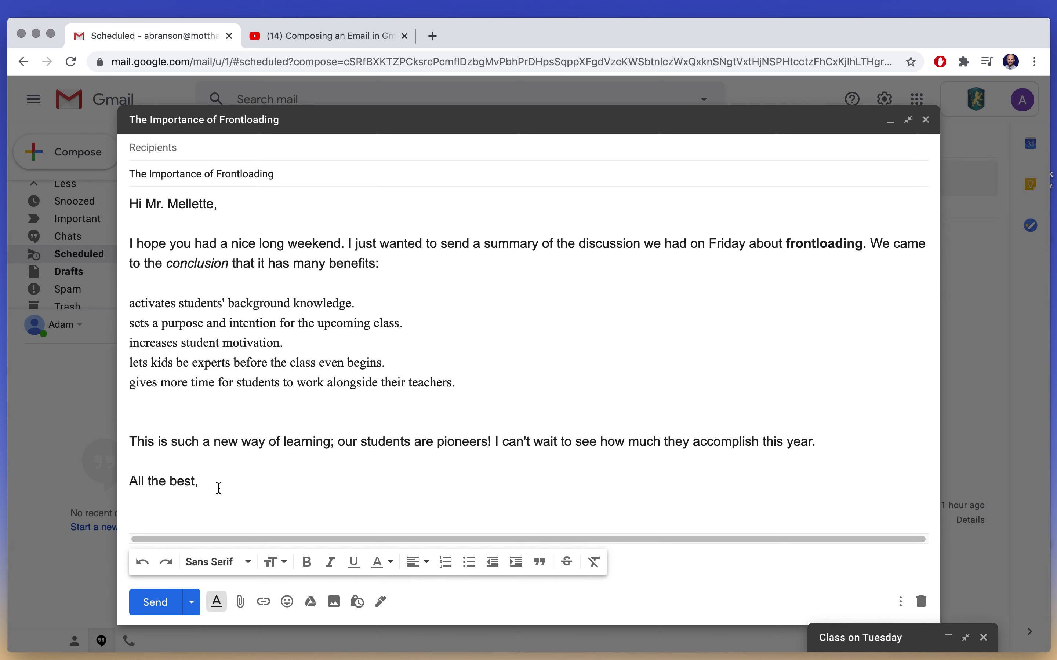
{"action": "left_click_drag", "start_coordinate": [217, 489], "coordinate": [89, 113]}
{"action": "left_click", "coordinate": [418, 562]}
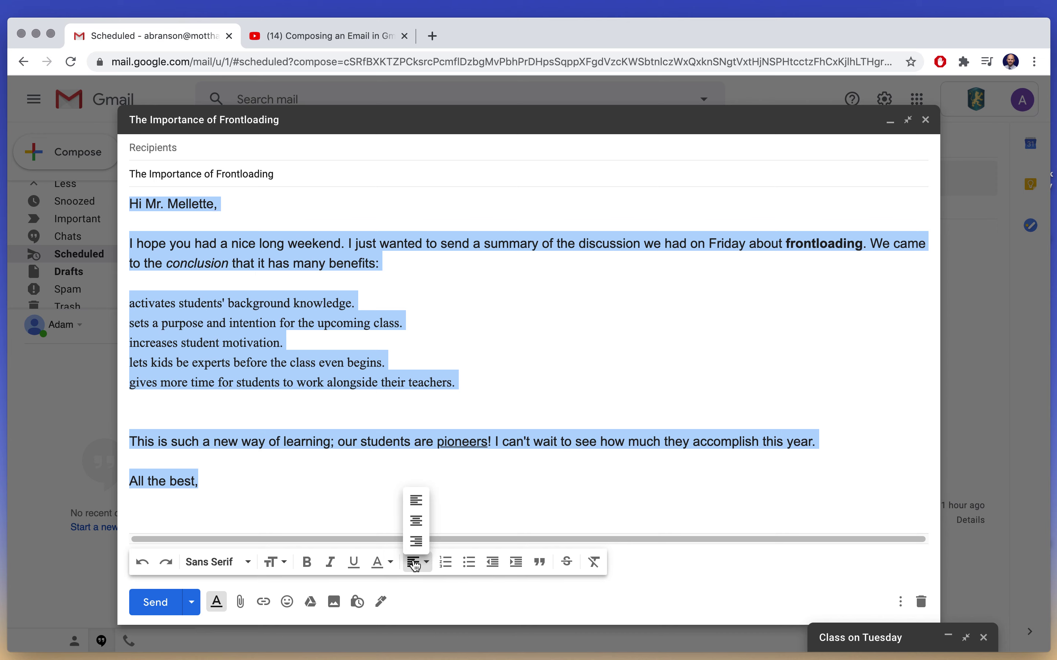
{"action": "left_click", "coordinate": [417, 522]}
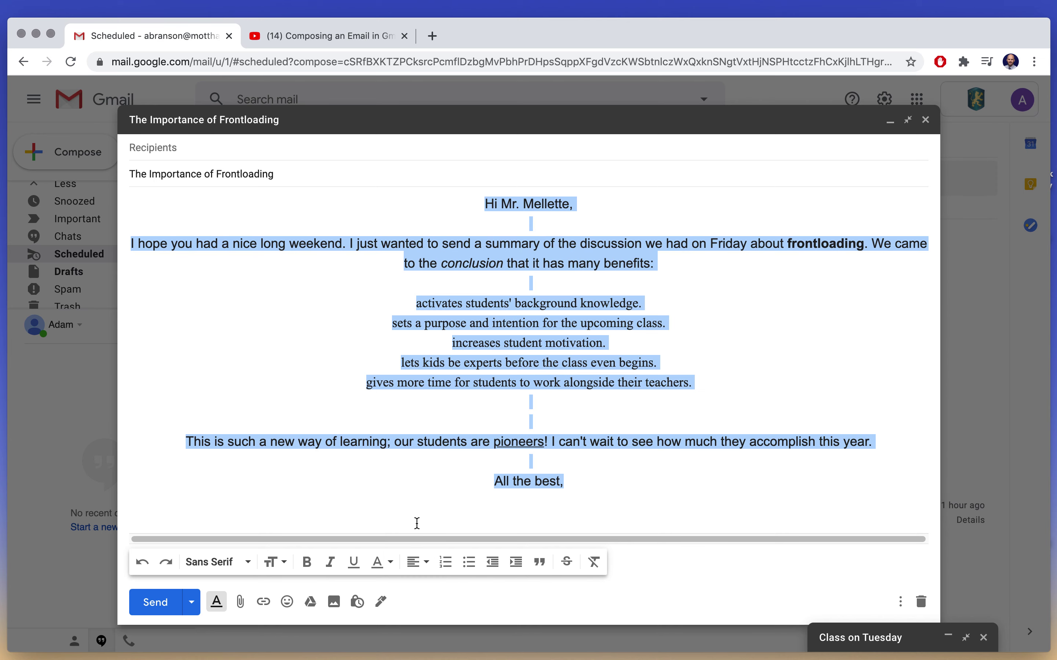
{"action": "left_click", "coordinate": [421, 568]}
{"action": "left_click", "coordinate": [420, 544]}
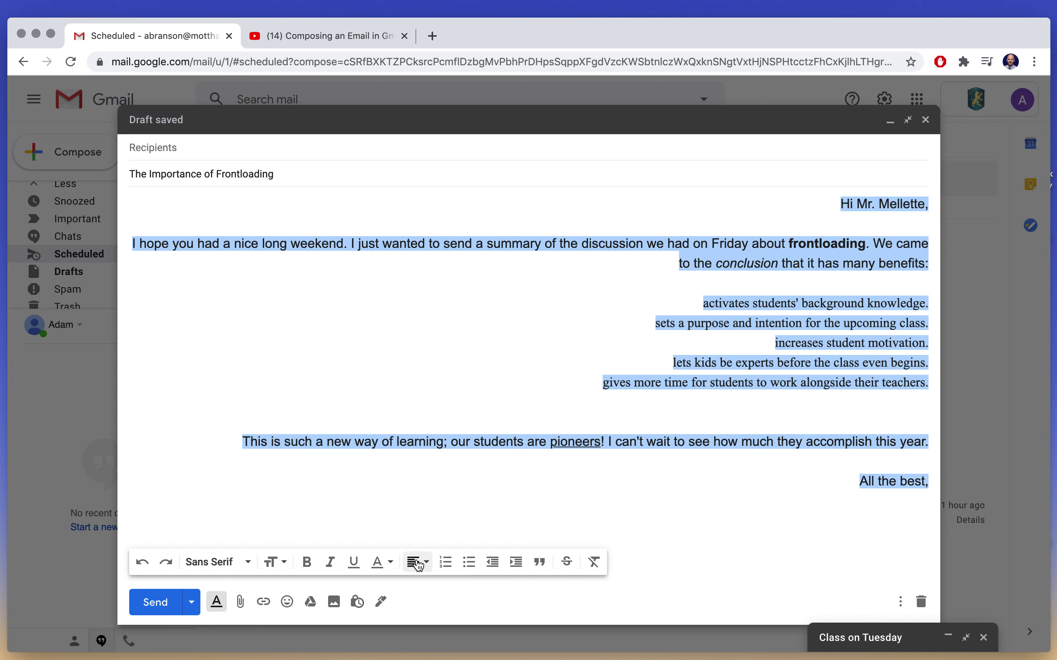
{"action": "left_click", "coordinate": [418, 563]}
{"action": "left_click", "coordinate": [416, 501]}
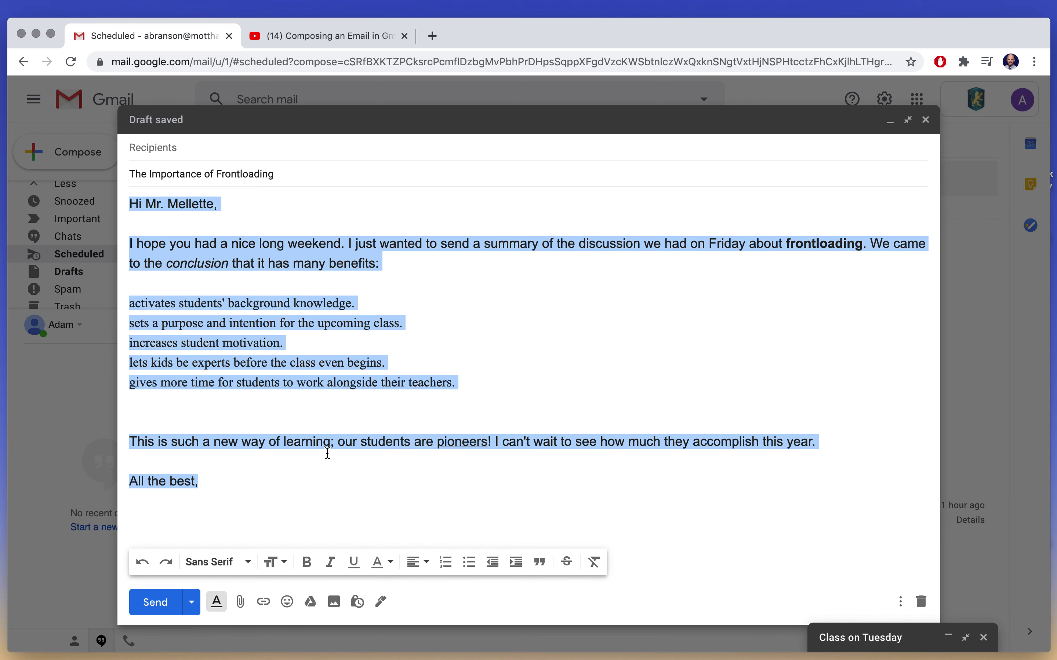
{"action": "left_click", "coordinate": [344, 479]}
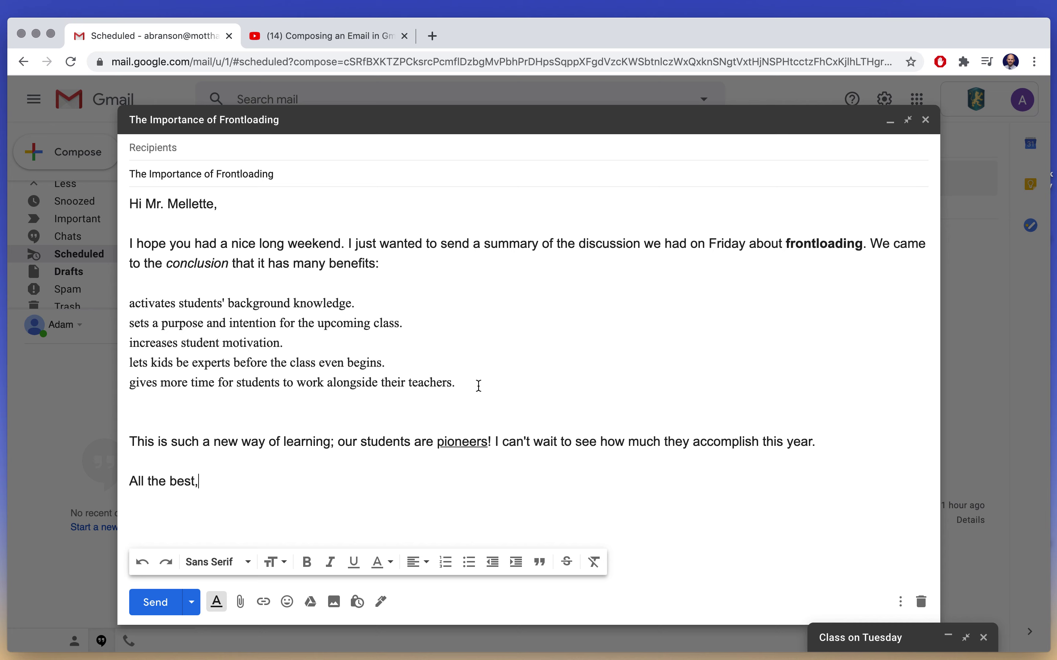
- Turn the five benefit lines into a bulleted list and delete the blank lines around it
{"action": "left_click_drag", "start_coordinate": [479, 386], "coordinate": [125, 298]}
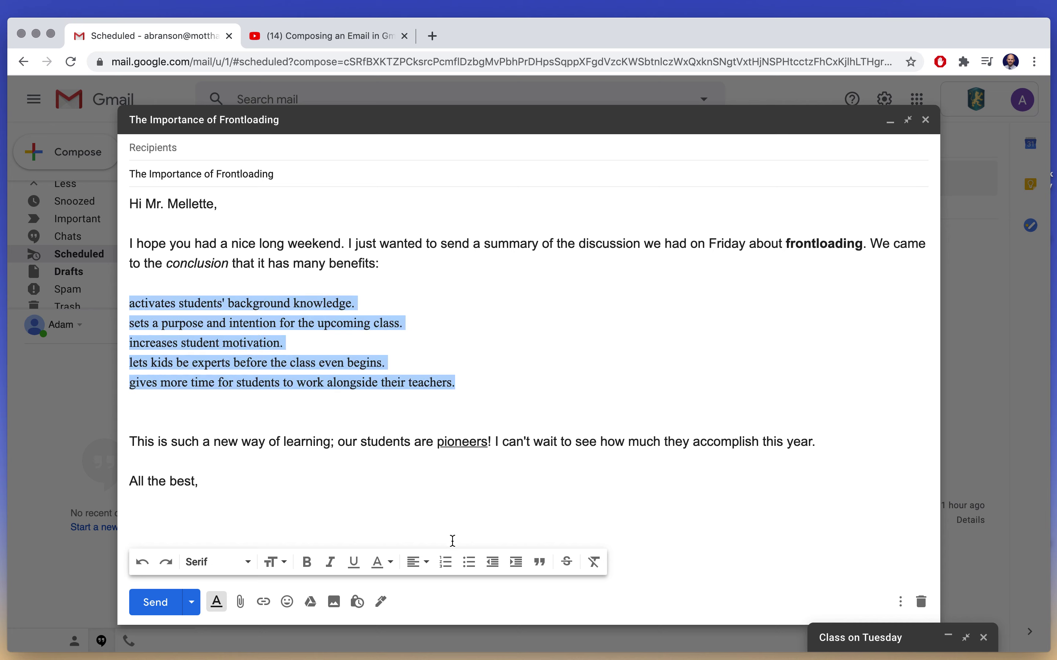
{"action": "left_click", "coordinate": [471, 570]}
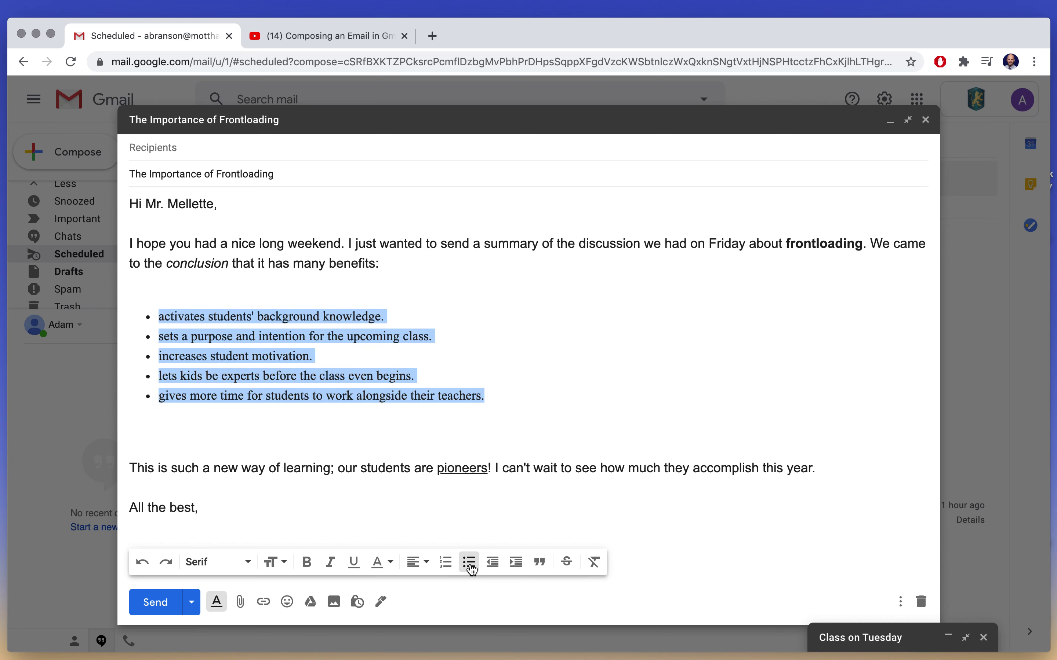
{"action": "left_click", "coordinate": [487, 482]}
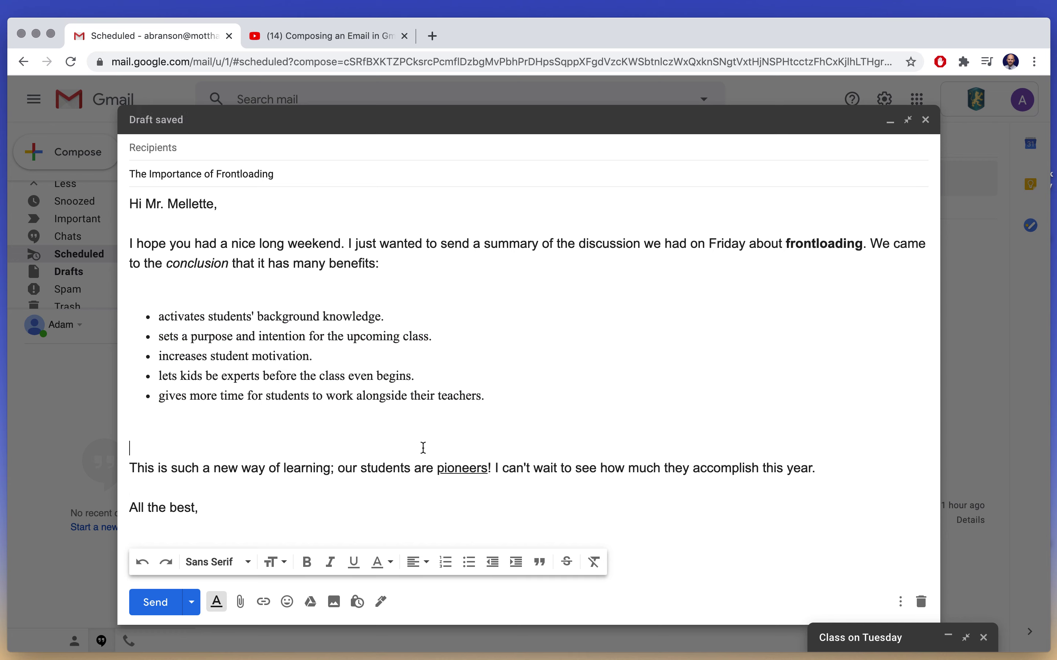
{"action": "key", "text": "BackSpace"}
{"action": "key", "text": "BackSpace"}
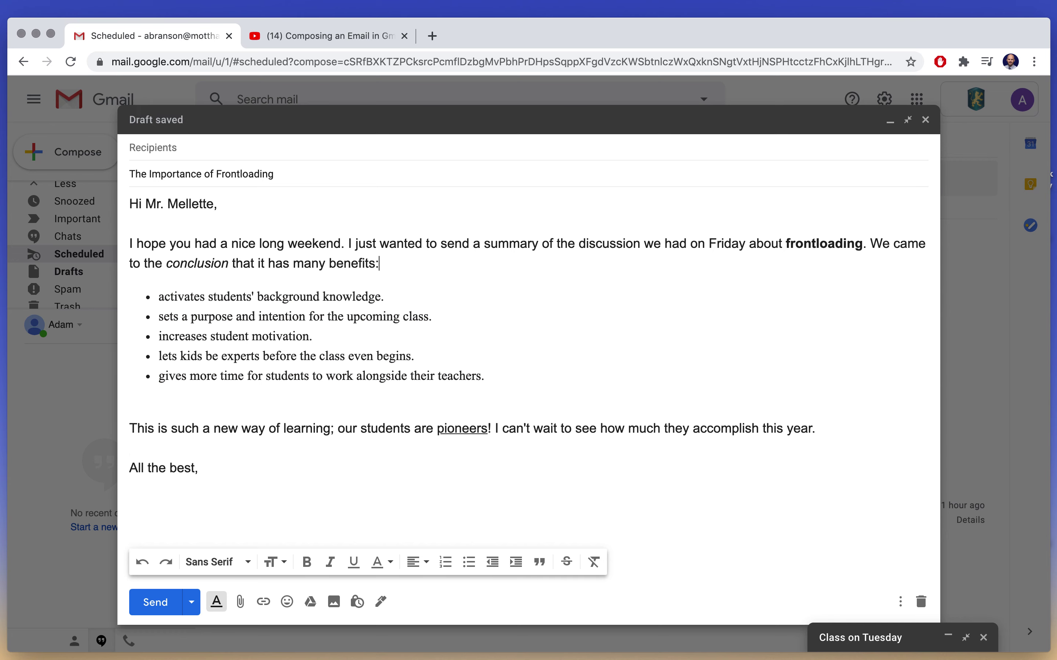
{"action": "key", "text": "BackSpace"}
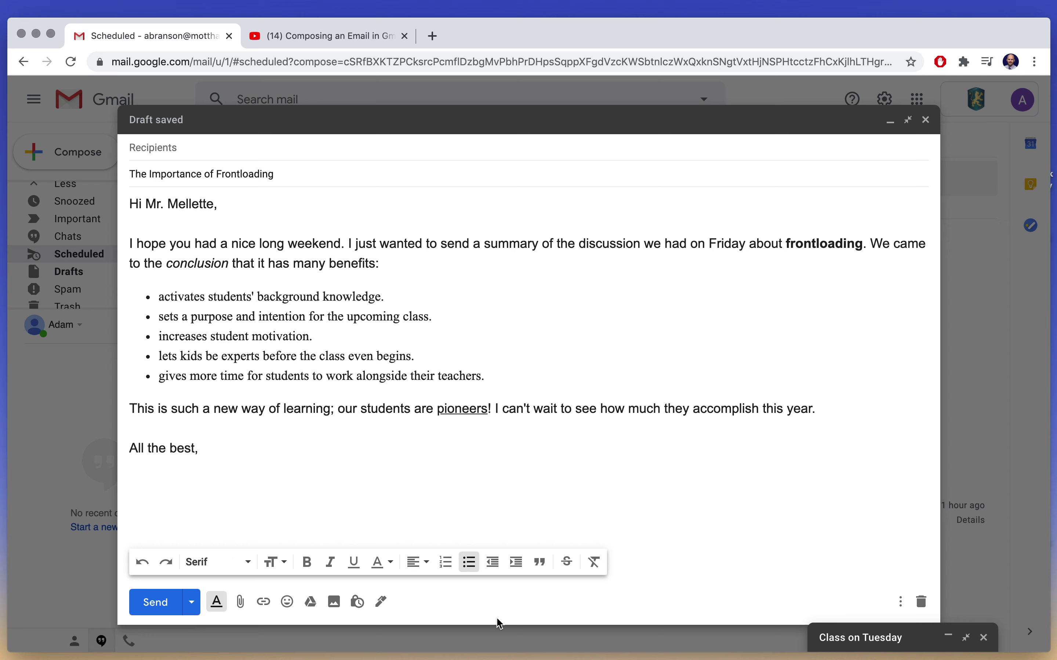
- Try a numbered list and indent changes on the benefits, then undo back to bullets
{"action": "left_click_drag", "start_coordinate": [485, 376], "coordinate": [157, 294]}
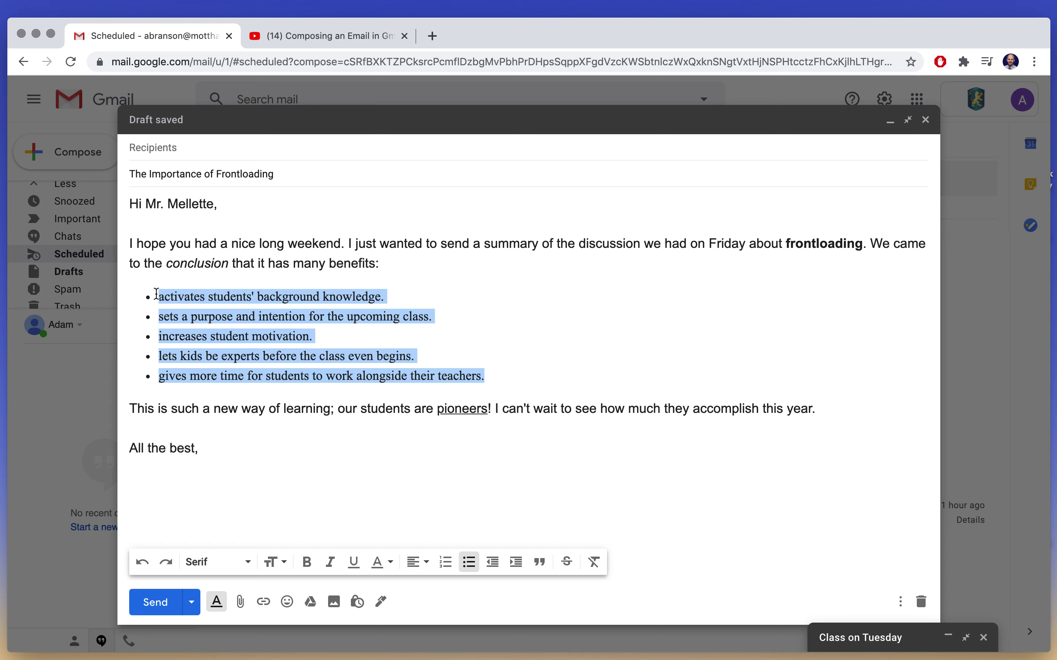
{"action": "left_click", "coordinate": [448, 567]}
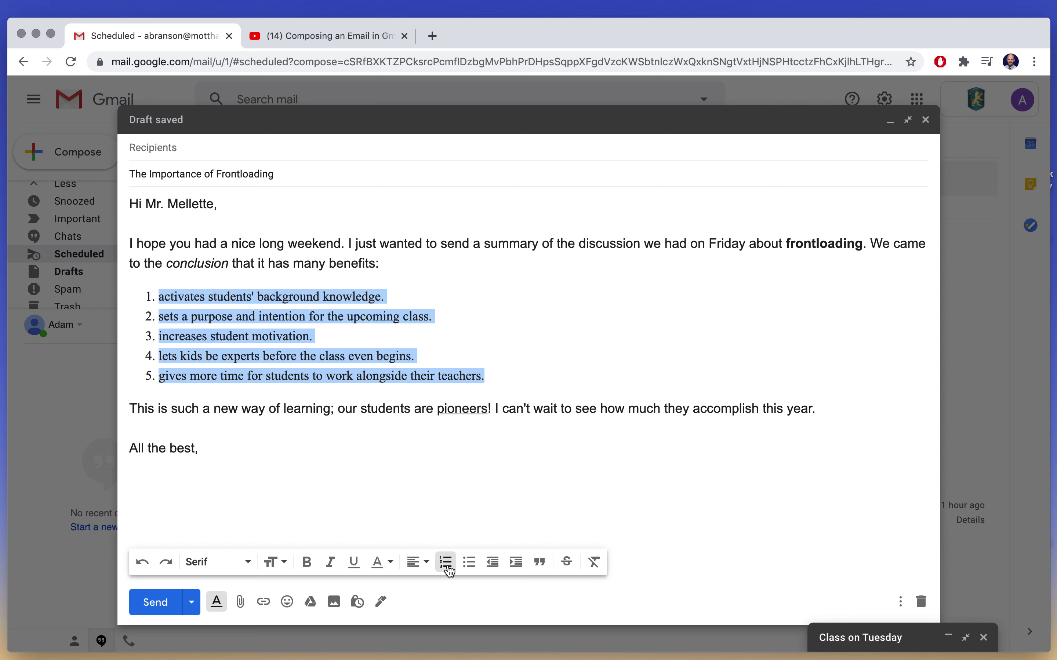
{"action": "left_click", "coordinate": [472, 568]}
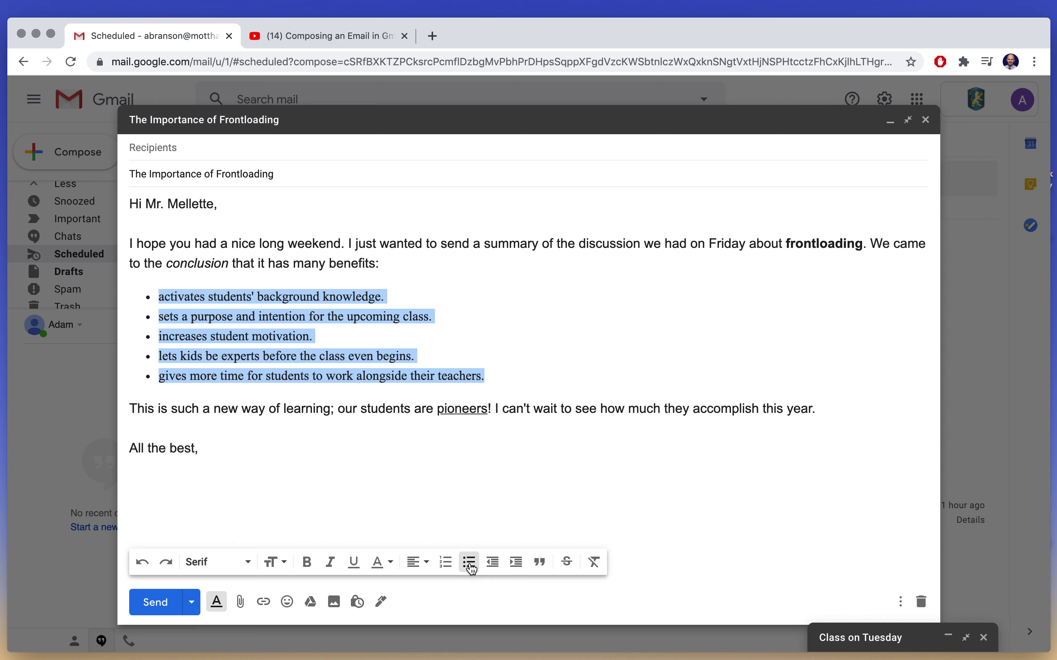
{"action": "left_click", "coordinate": [517, 562]}
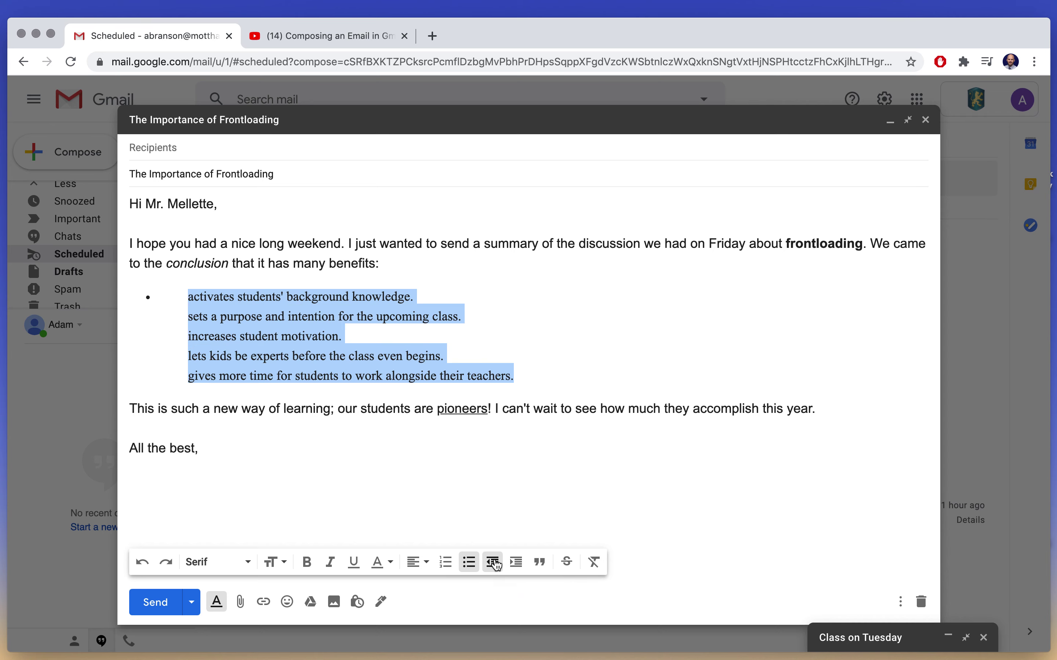
{"action": "left_click", "coordinate": [496, 564]}
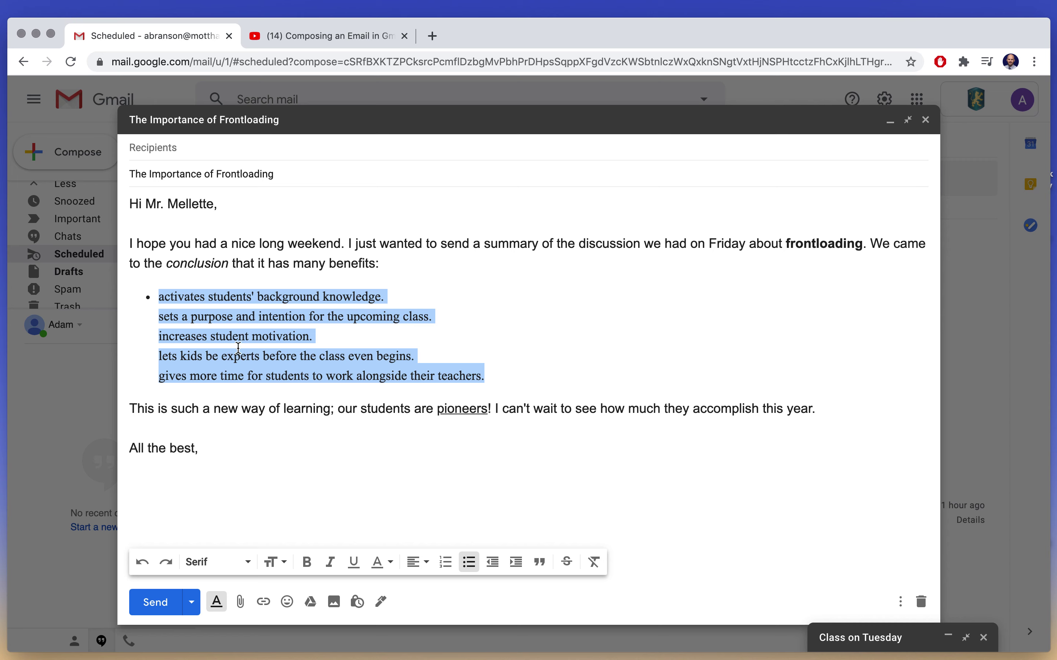
{"action": "left_click", "coordinate": [142, 563]}
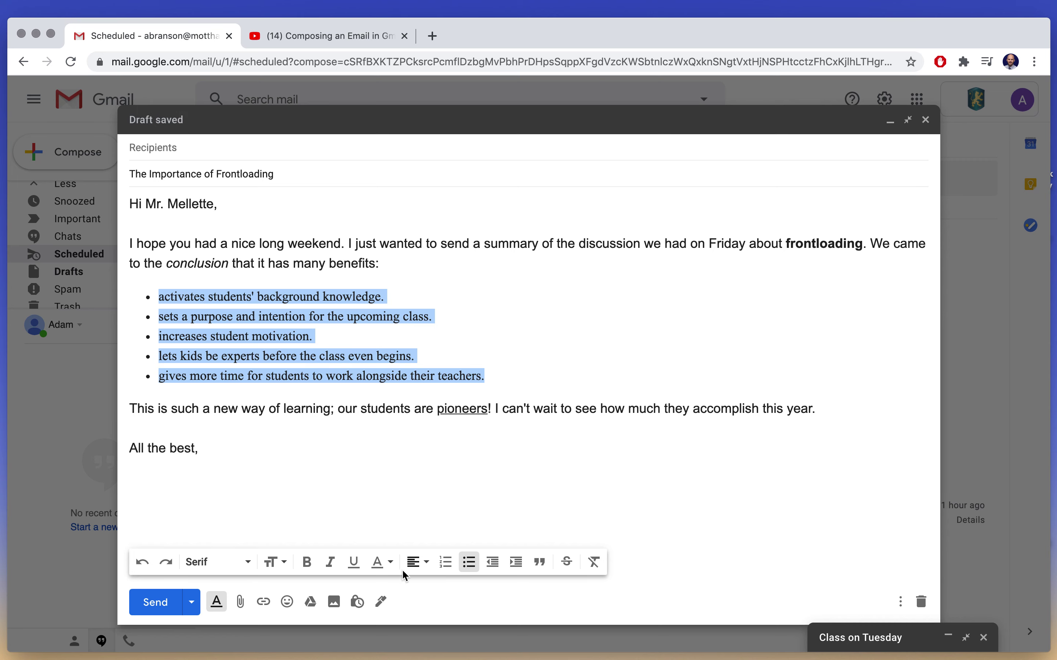
- Color the selected five bulleted benefit lines blue from the text color palette
{"action": "left_click", "coordinate": [393, 565]}
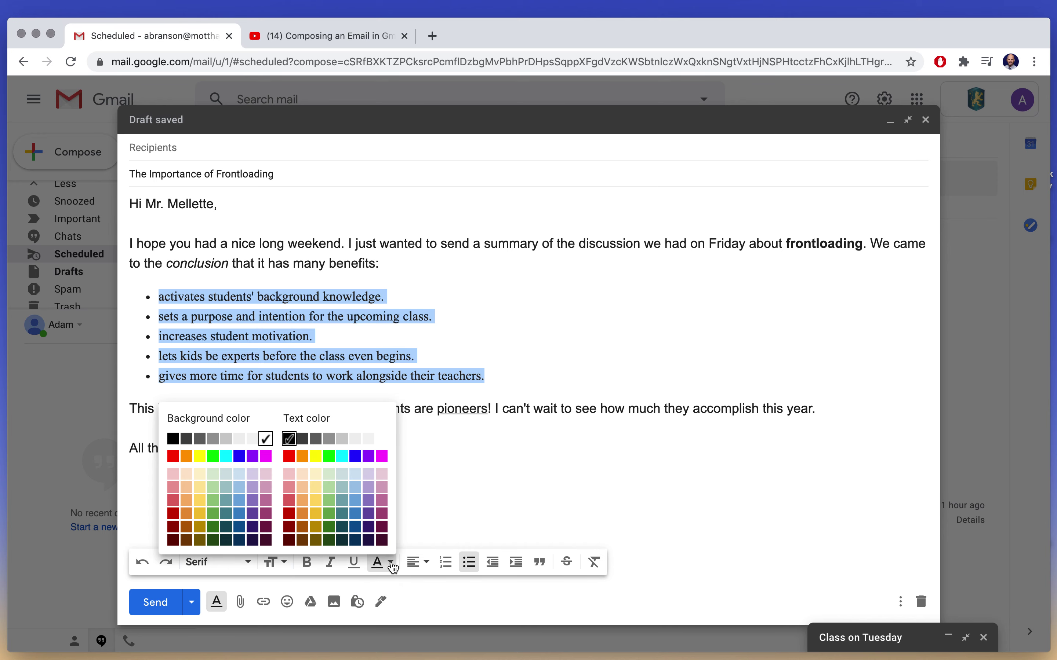
{"action": "left_click", "coordinate": [356, 457]}
{"action": "left_click", "coordinate": [409, 467]}
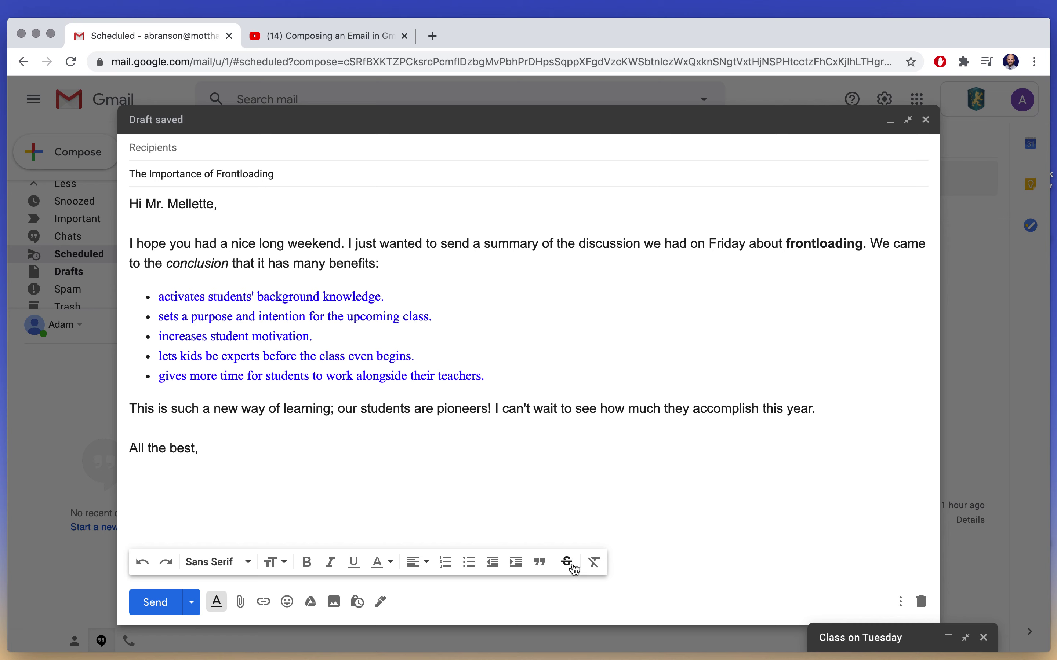
- Try strikethrough on the bulleted benefits, then undo it
{"action": "left_click_drag", "start_coordinate": [487, 380], "coordinate": [152, 299]}
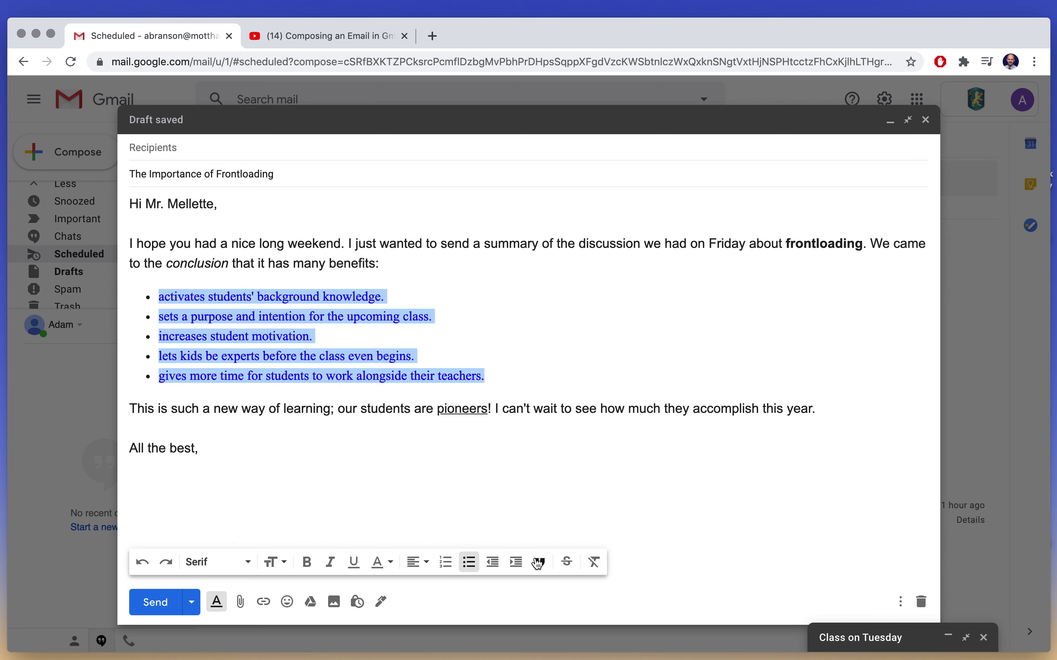
{"action": "left_click", "coordinate": [572, 565]}
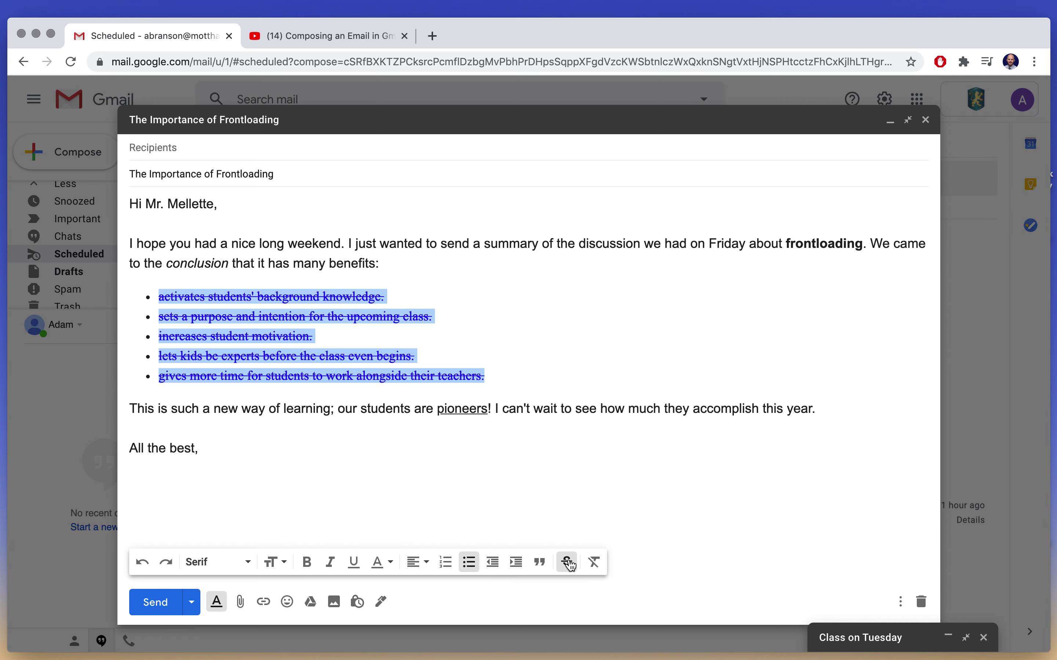
{"action": "left_click", "coordinate": [566, 513]}
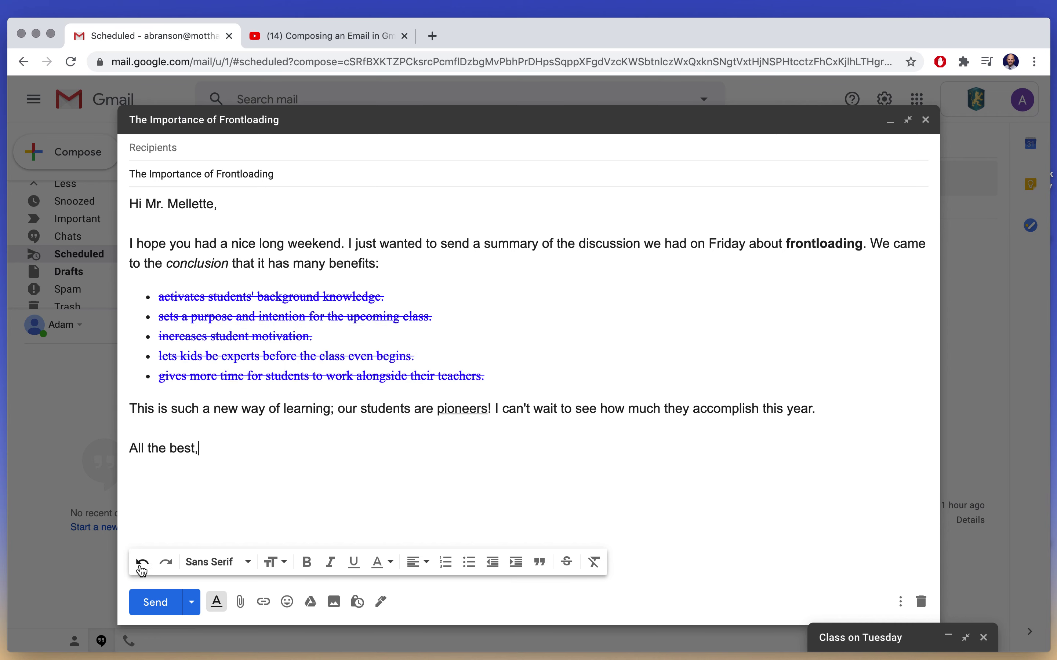
{"action": "left_click", "coordinate": [143, 566]}
{"action": "left_click", "coordinate": [299, 454]}
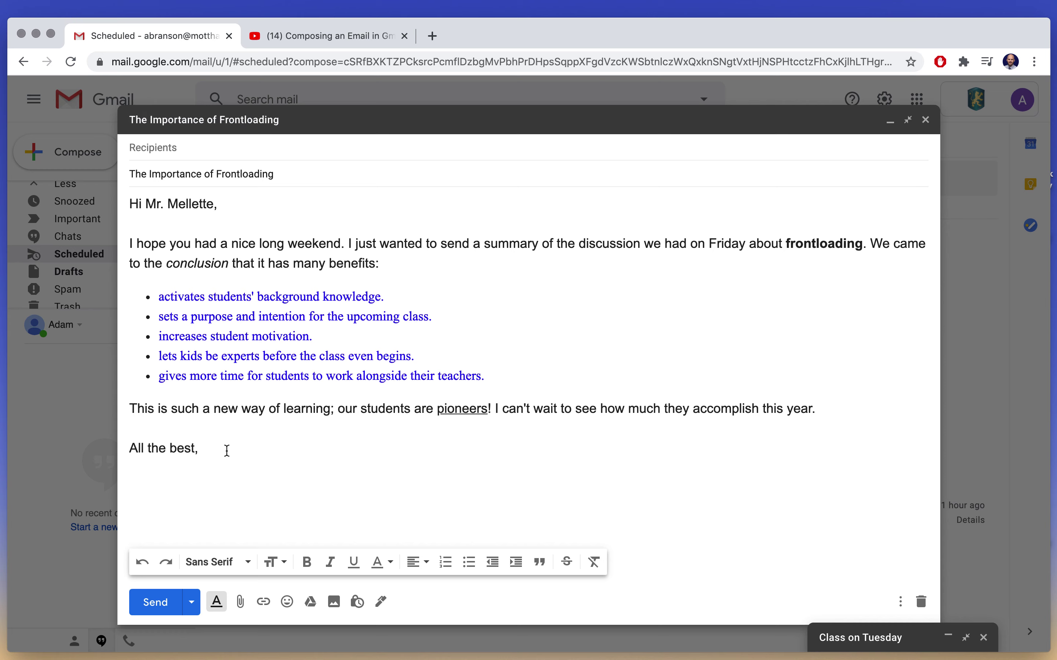
- Select the entire email body and apply Remove formatting to make it plain text
{"action": "left_click_drag", "start_coordinate": [225, 449], "coordinate": [111, 201]}
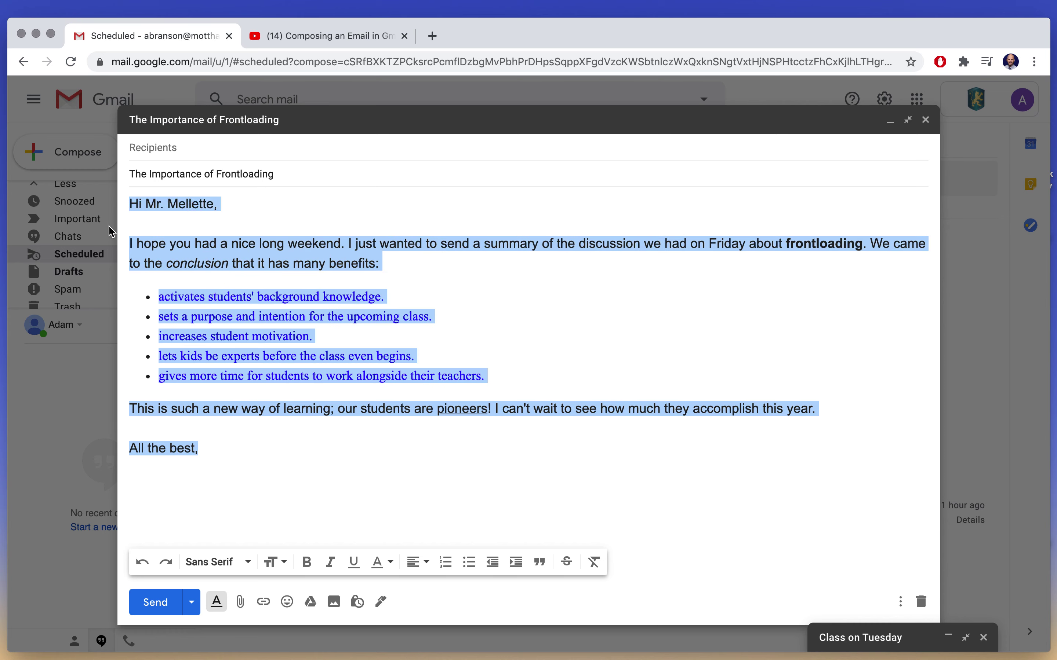
{"action": "left_click", "coordinate": [596, 564]}
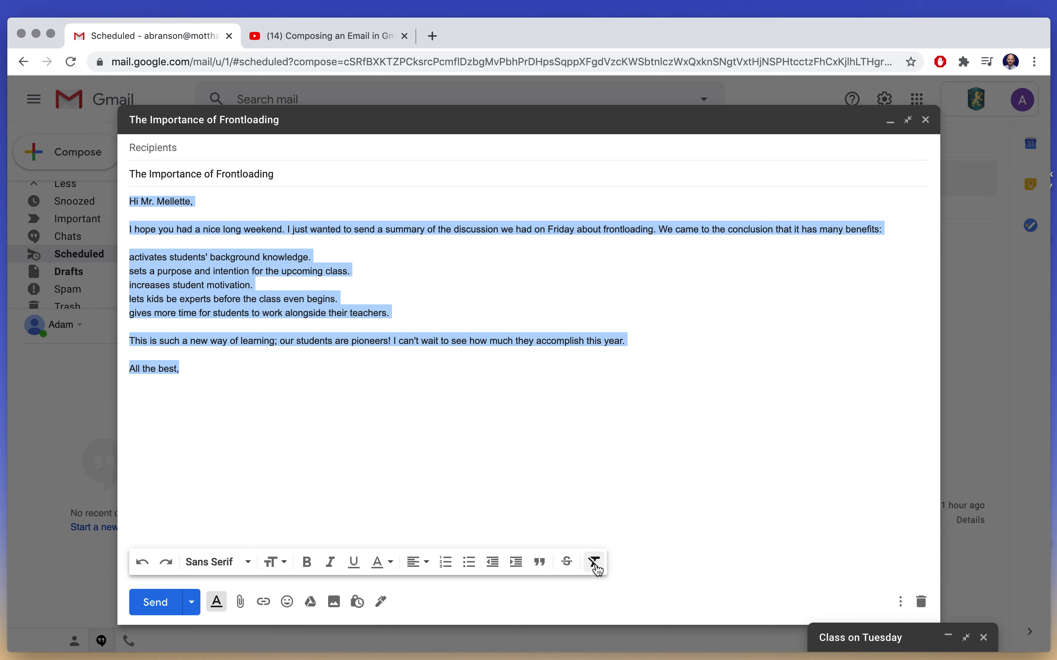
{"action": "left_click", "coordinate": [608, 474]}
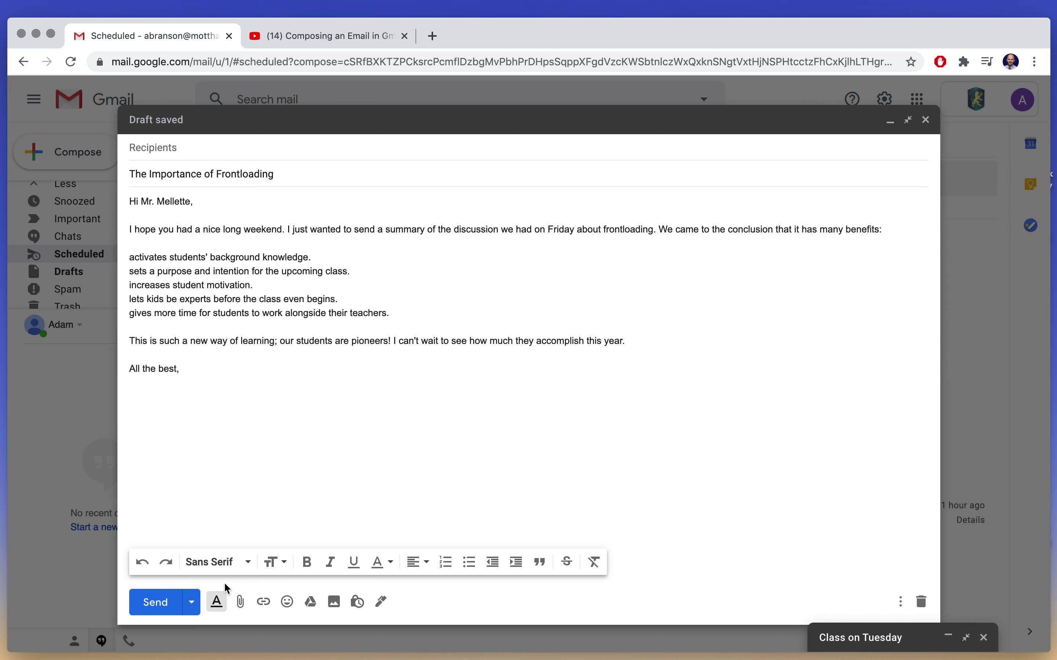
{"action": "left_click", "coordinate": [217, 601]}
- Insert the Teacher signature with school logo and delete the blank lines above it
{"action": "left_click", "coordinate": [290, 603]}
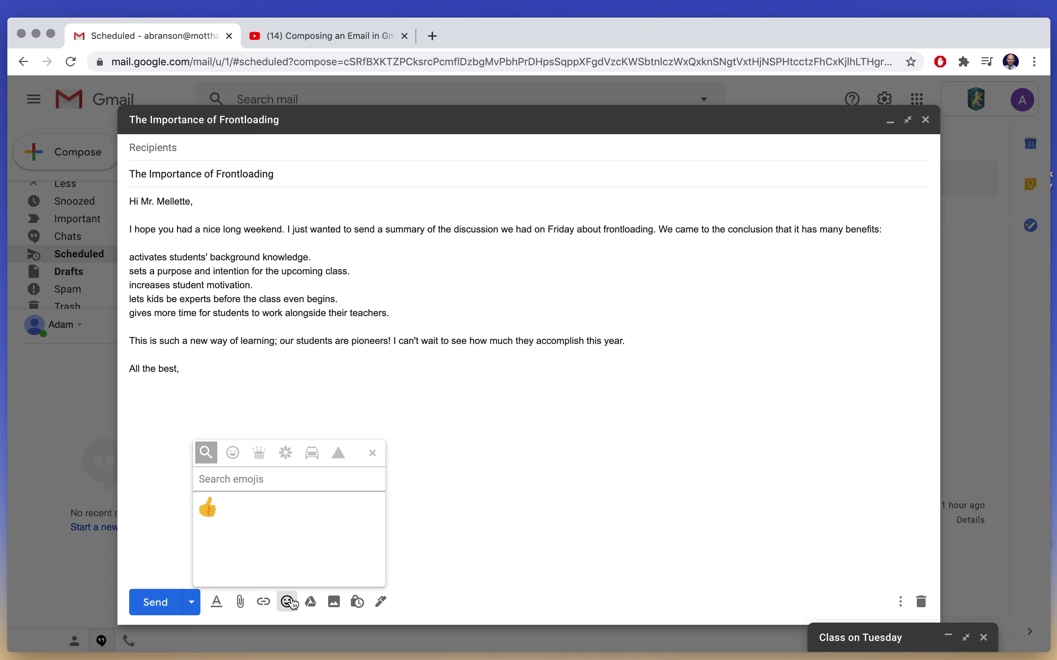
{"action": "left_click", "coordinate": [374, 453]}
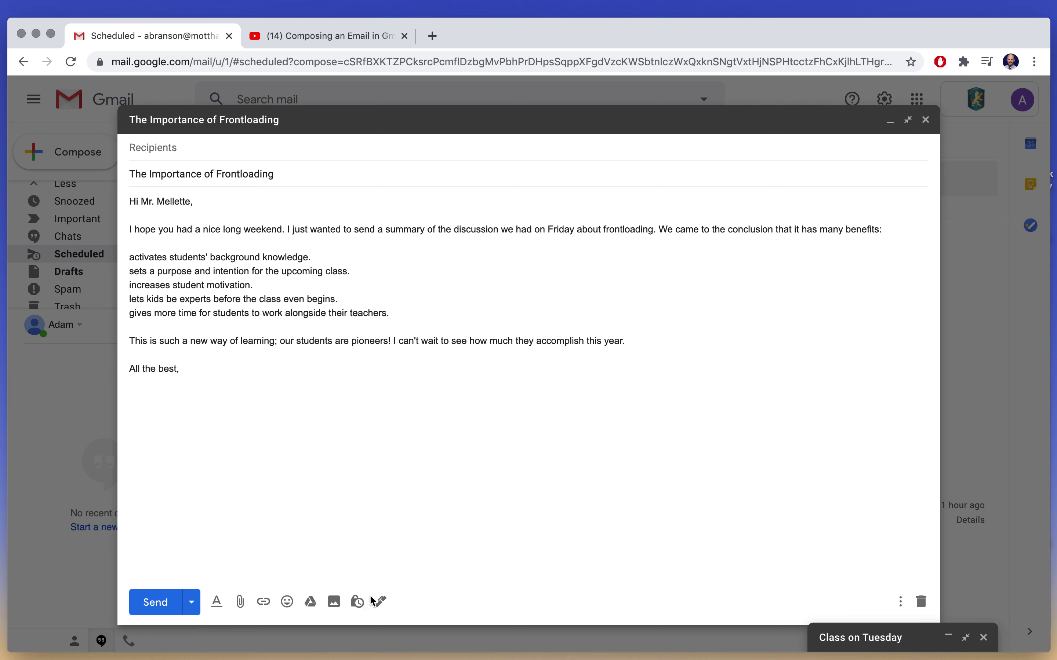
{"action": "left_click", "coordinate": [381, 607]}
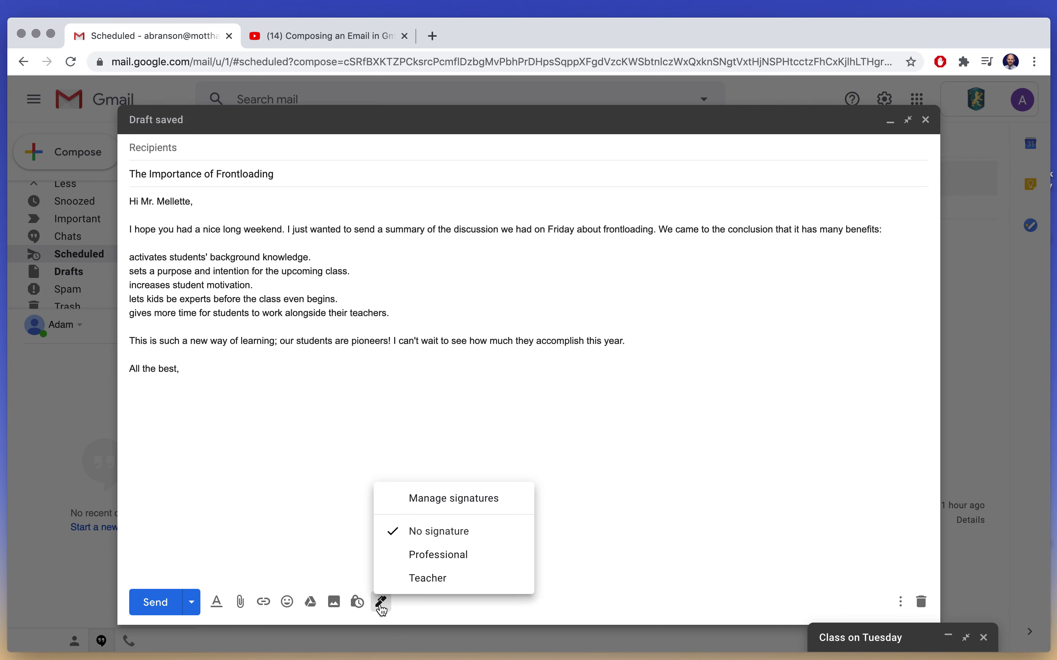
{"action": "left_click", "coordinate": [414, 583]}
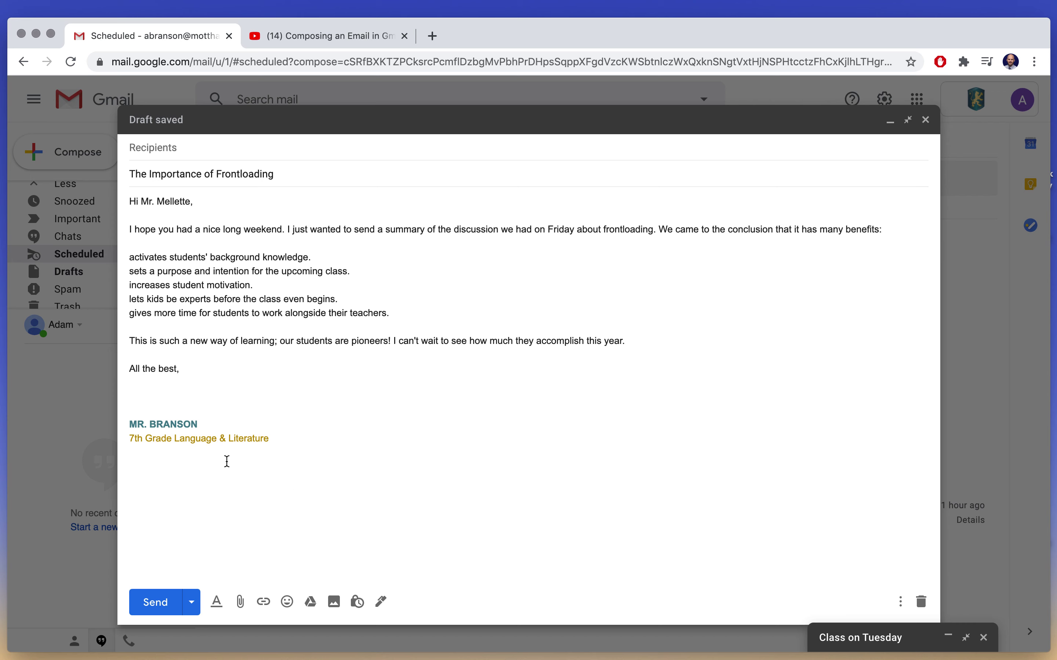
{"action": "left_click", "coordinate": [208, 404]}
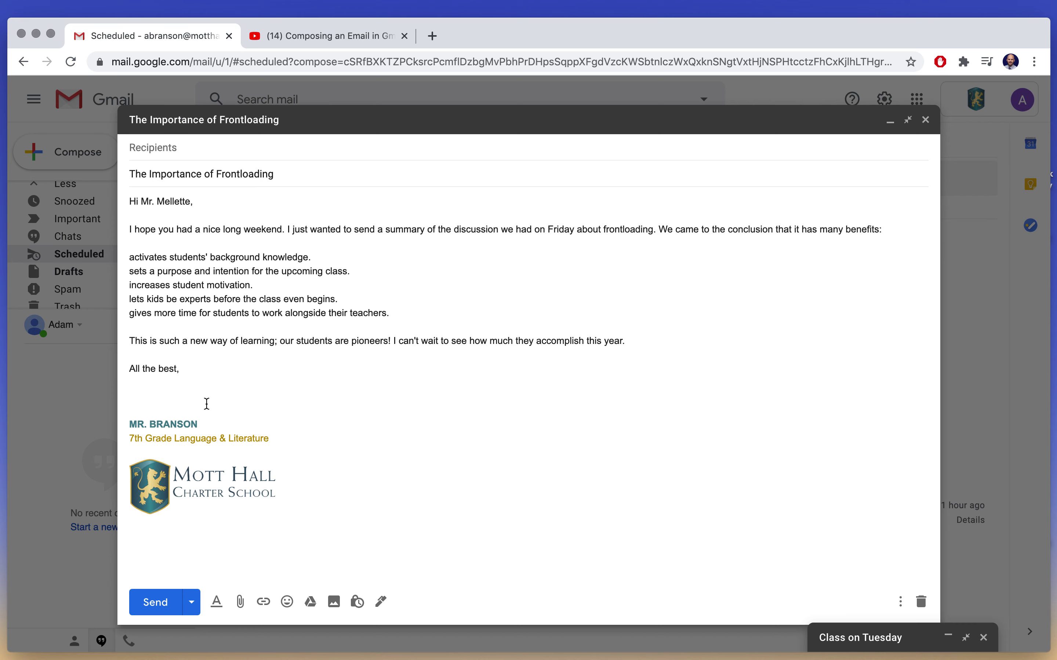
{"action": "key", "text": "BackSpace"}
{"action": "key", "text": "BackSpace"}
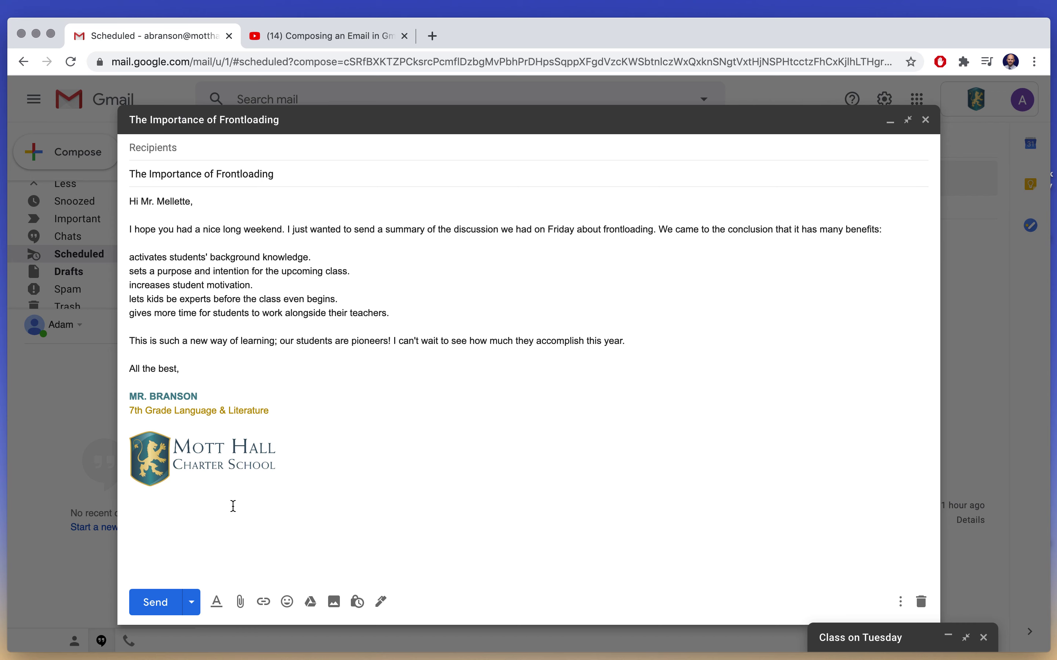
{"action": "left_click", "coordinate": [216, 603]}
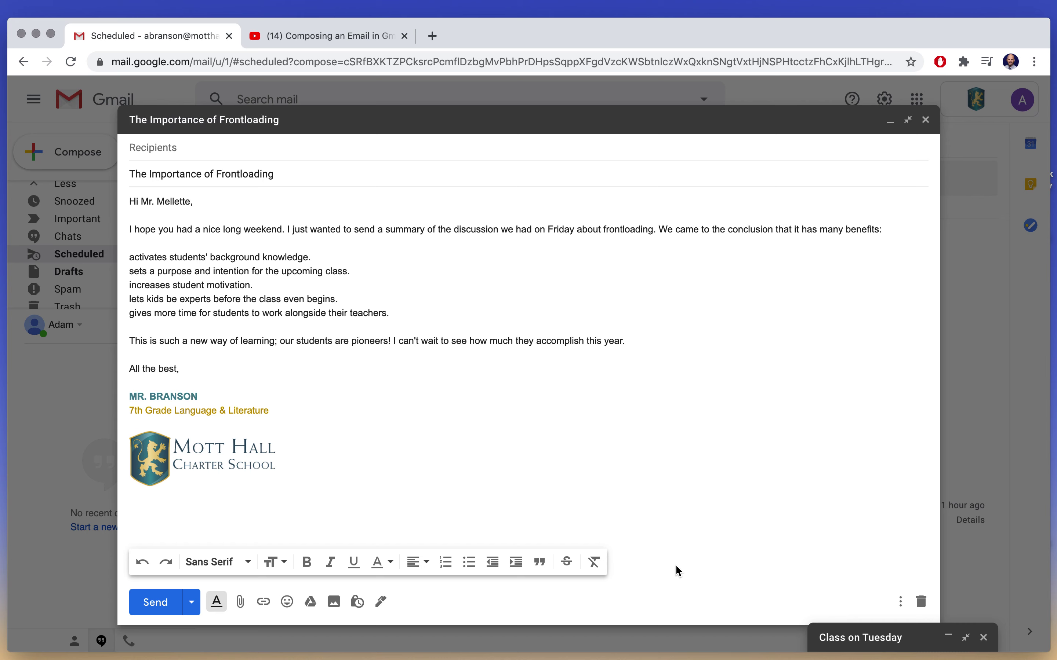
{"action": "left_click", "coordinate": [705, 524]}
- Add the suggested teacher as the email's recipient
{"action": "left_click", "coordinate": [217, 603]}
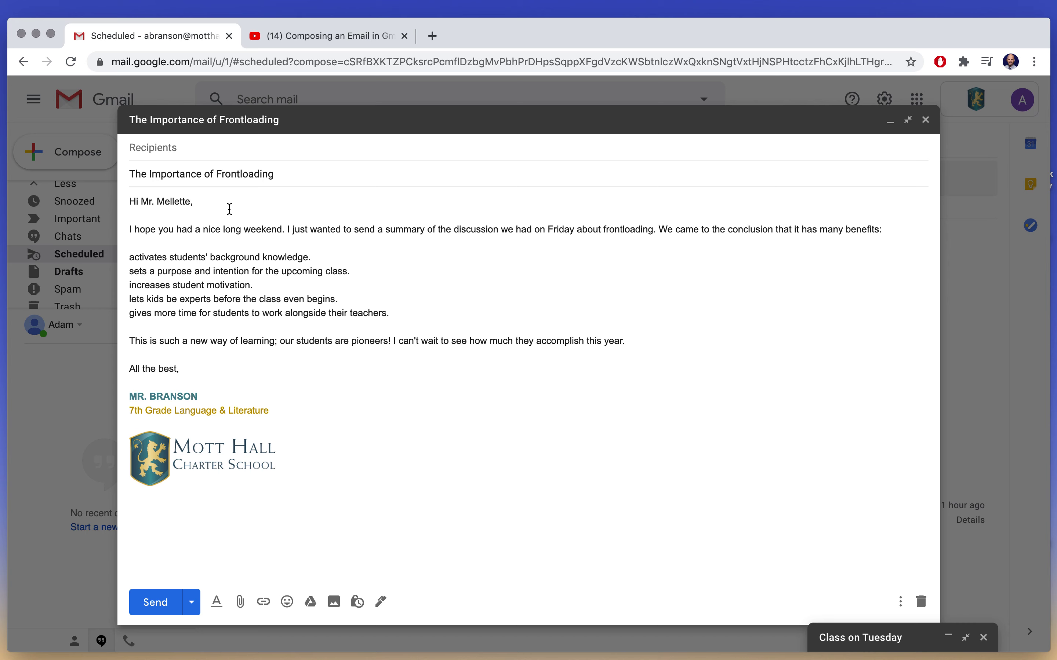
{"action": "left_click", "coordinate": [214, 149]}
{"action": "type", "text": "bra"}
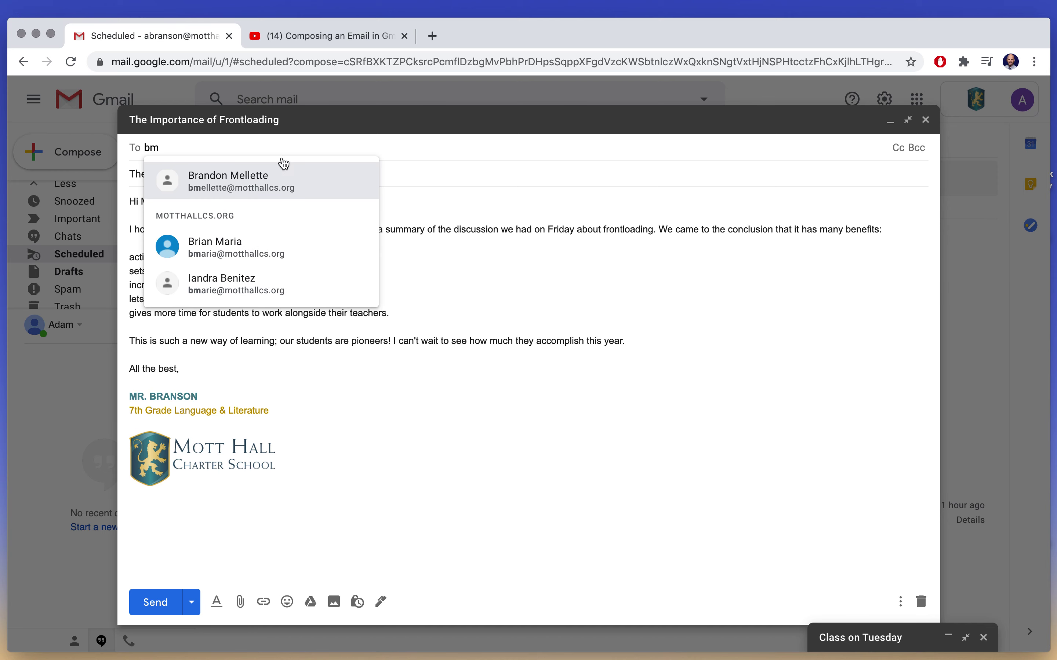
{"action": "left_click", "coordinate": [293, 178]}
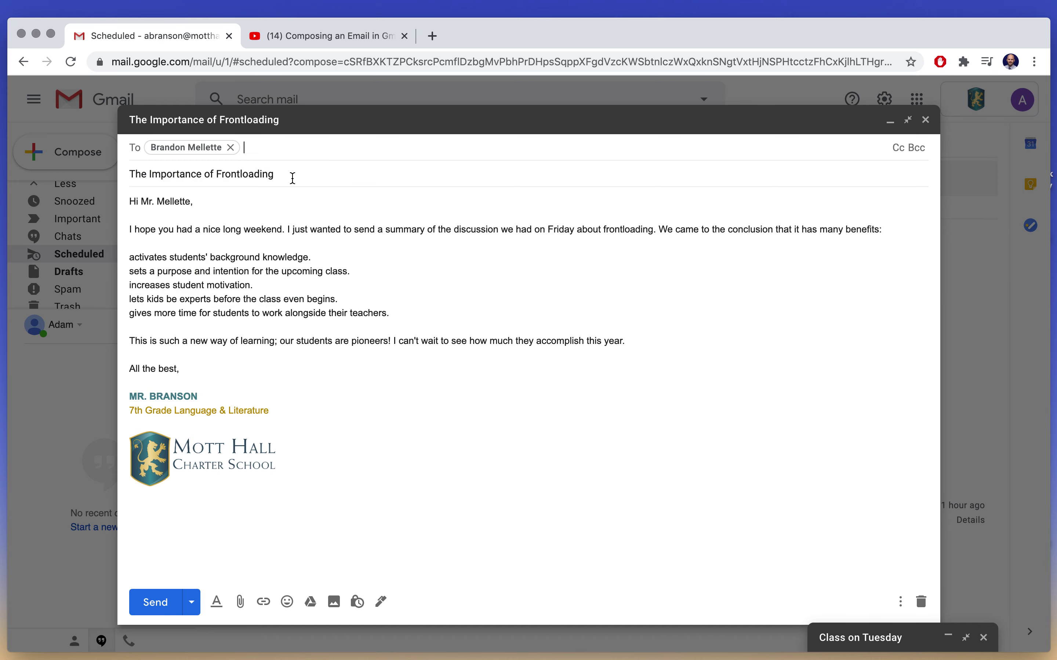
- Schedule the email to send tomorrow, Sep 8, at 8:00 AM
{"action": "left_click", "coordinate": [192, 604]}
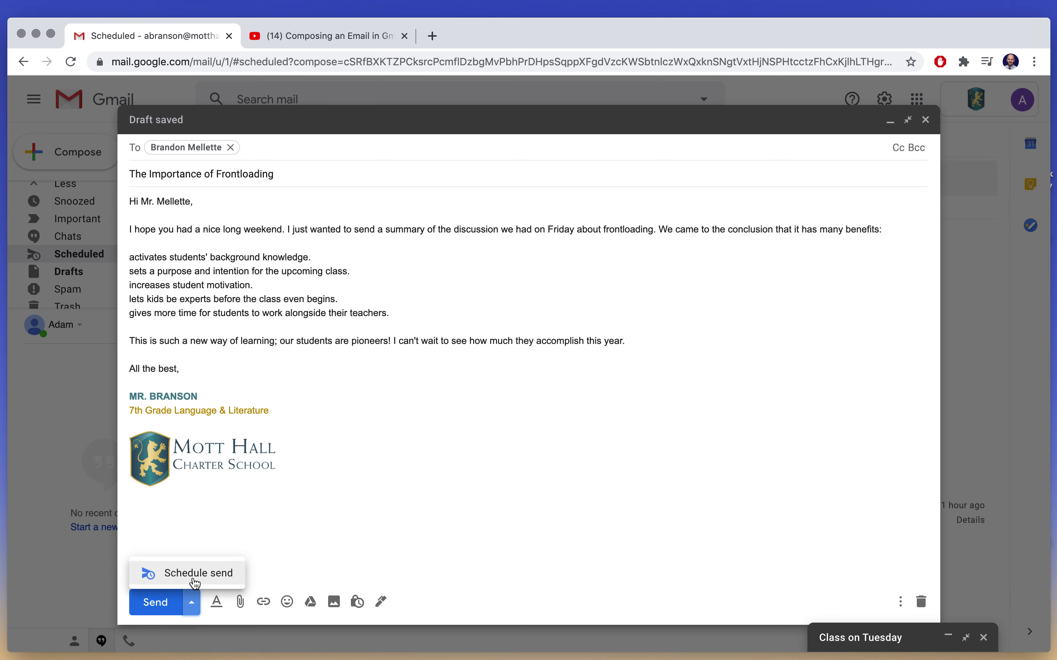
{"action": "left_click", "coordinate": [196, 583]}
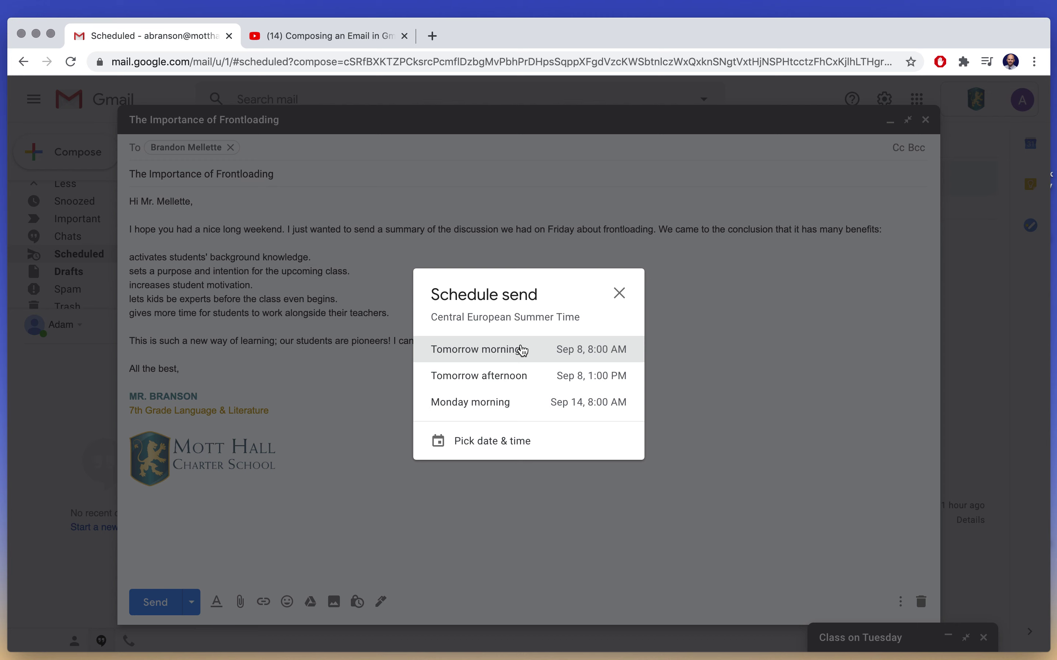
{"action": "left_click", "coordinate": [592, 356]}
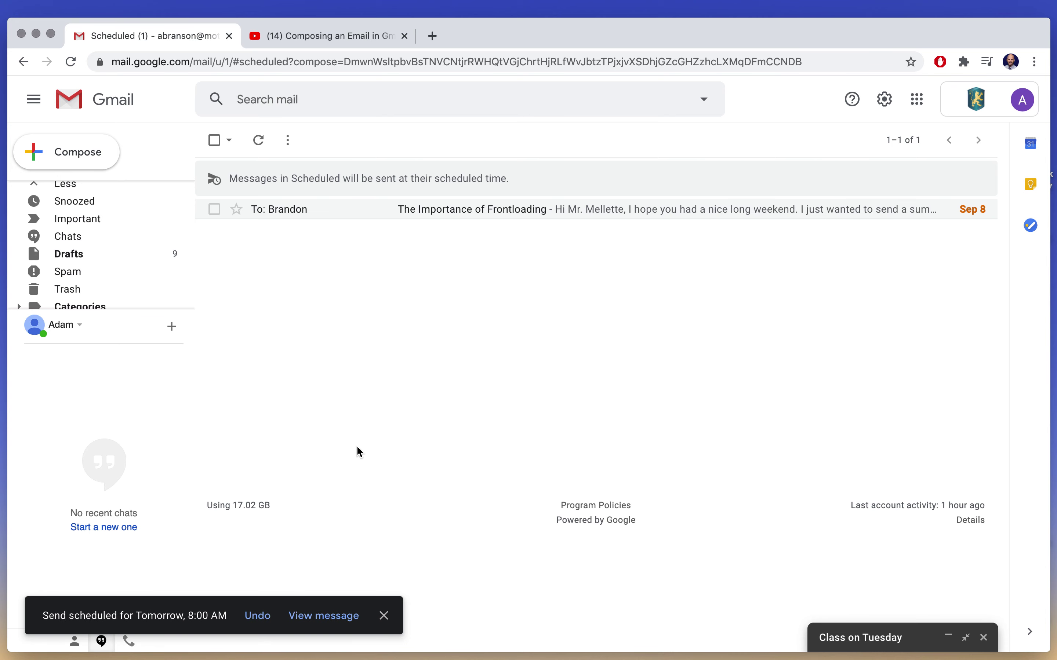
- Open the scheduled Frontloading email, cancel its send, and minimize the reopened draft
{"action": "scroll", "coordinate": [72, 288], "scroll_direction": "down", "scroll_amount": 2}
{"action": "scroll", "coordinate": [84, 269], "scroll_direction": "up", "scroll_amount": 5}
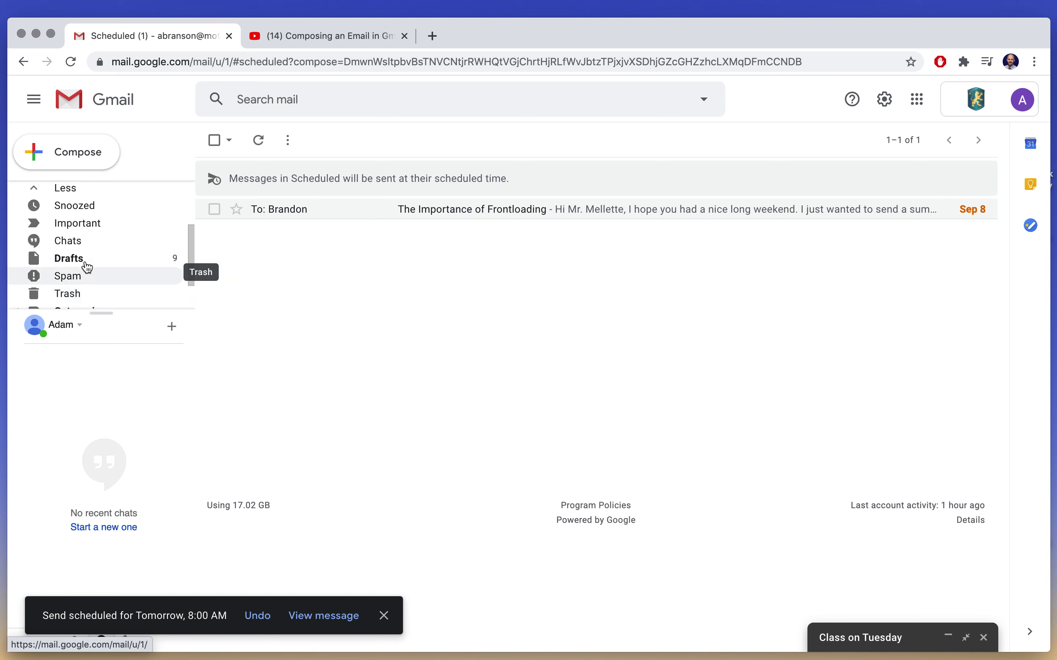
{"action": "left_click", "coordinate": [472, 213]}
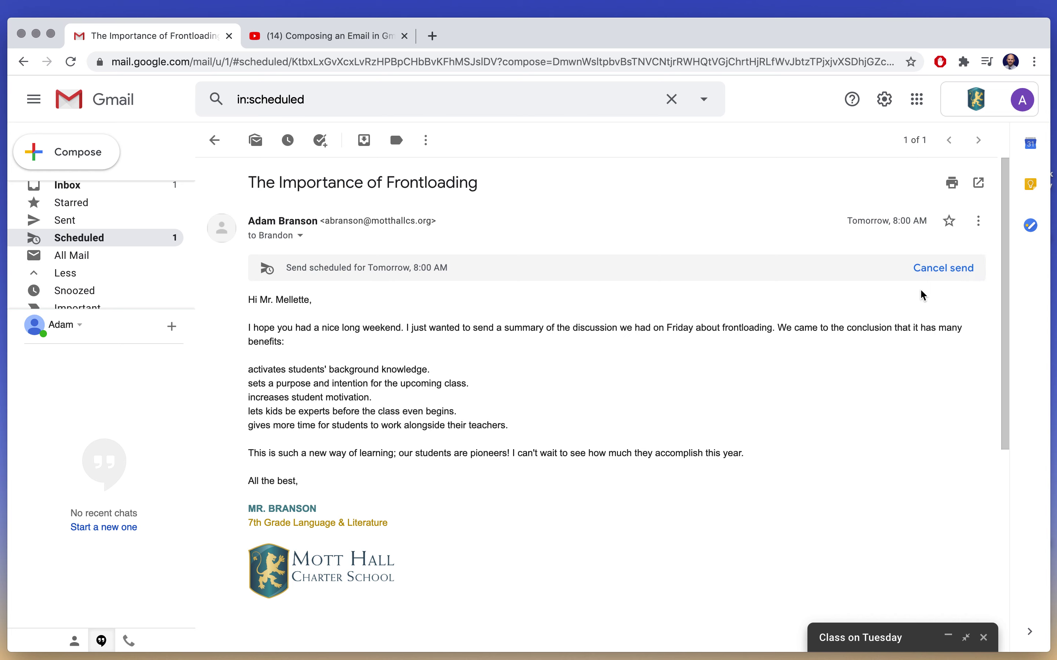
{"action": "left_click", "coordinate": [939, 277]}
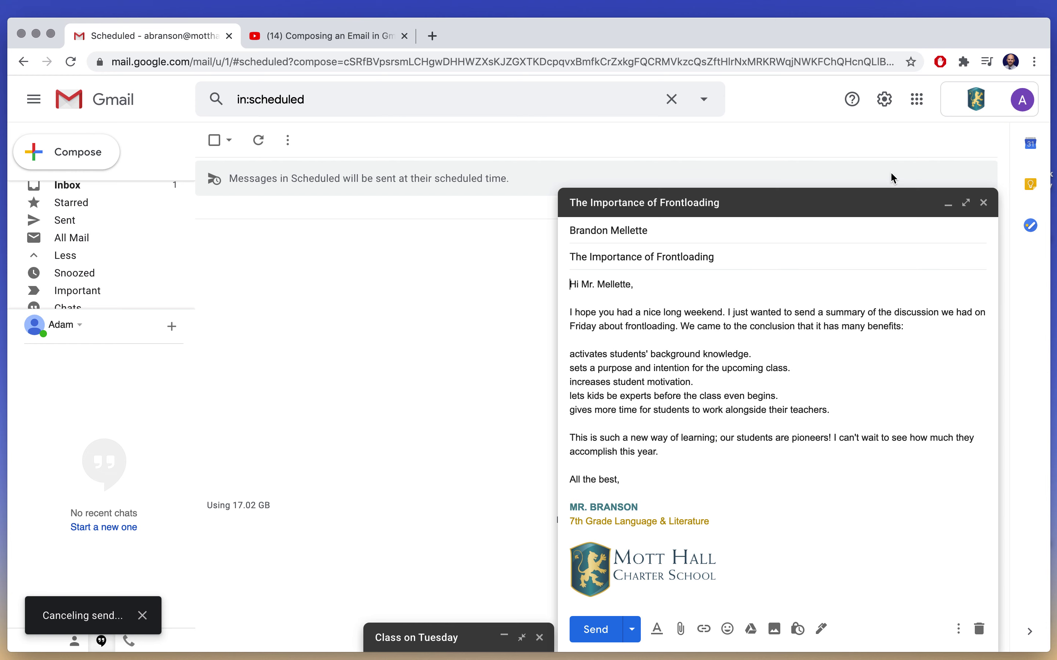
{"action": "left_click", "coordinate": [947, 204]}
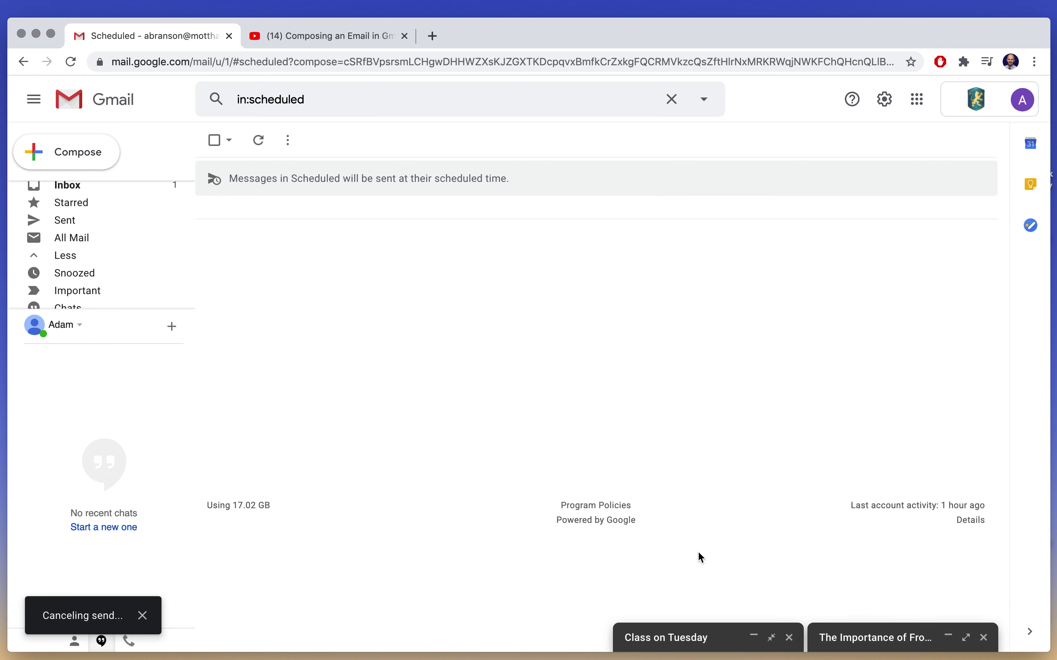
- Restore the Class on Tuesday draft to full screen and scroll through its numbered list
{"action": "left_click", "coordinate": [772, 641]}
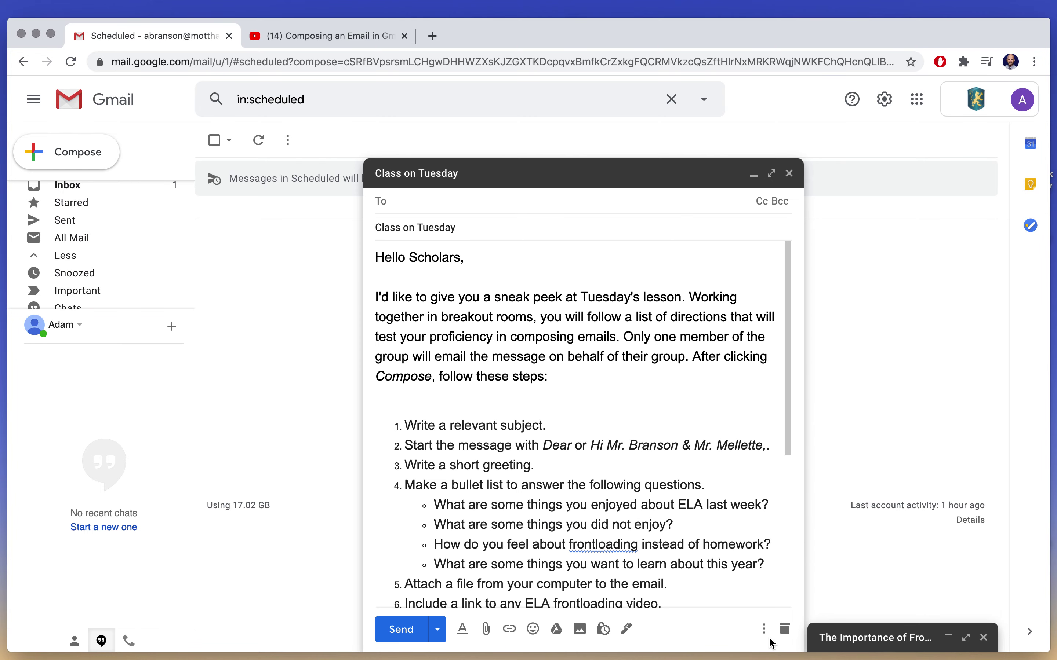
{"action": "left_click", "coordinate": [770, 175]}
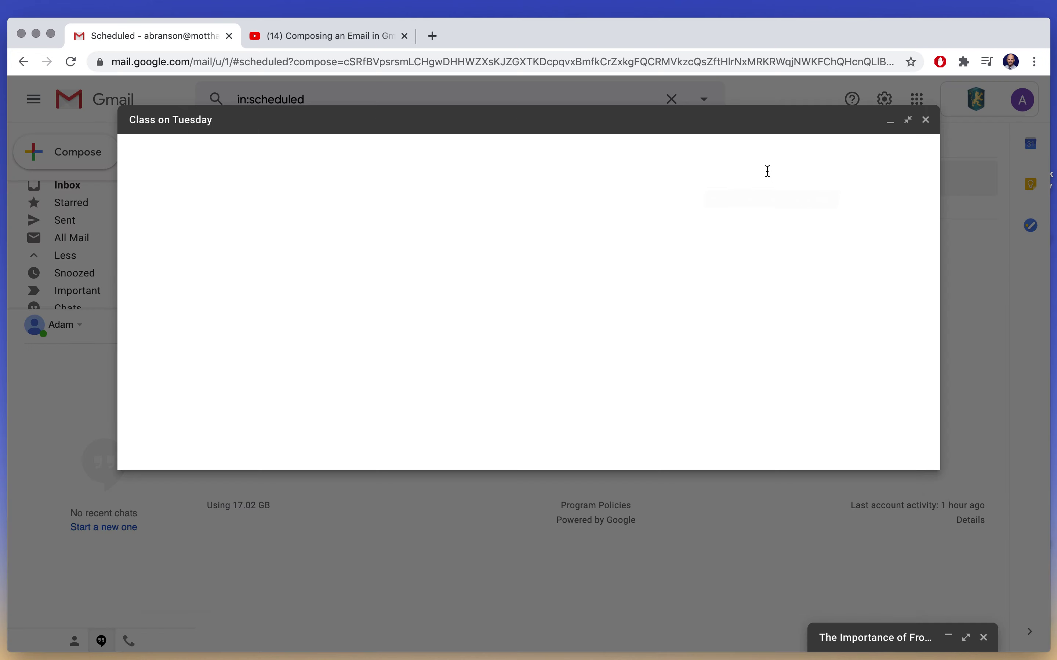
{"action": "scroll", "coordinate": [621, 404], "scroll_direction": "down", "scroll_amount": 3}
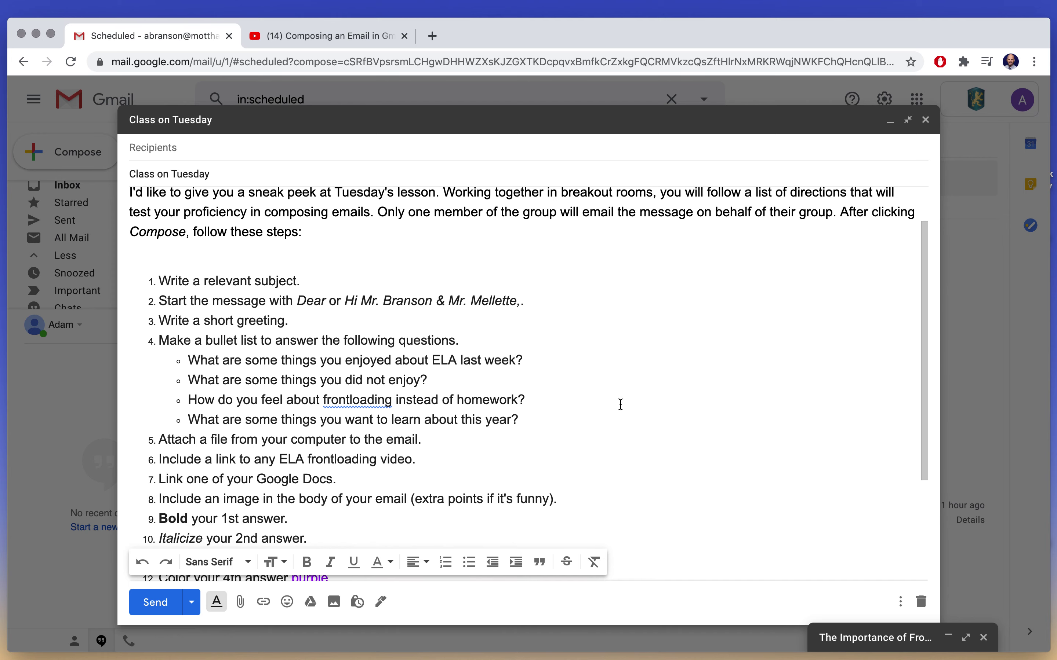
{"action": "scroll", "coordinate": [621, 405], "scroll_direction": "down", "scroll_amount": 1}
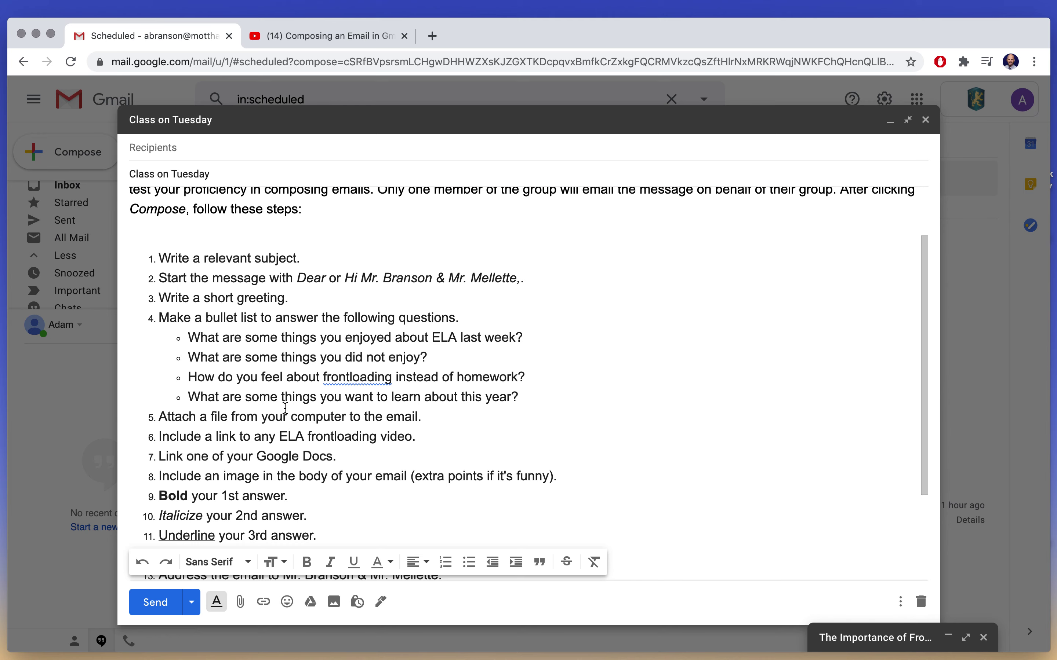
{"action": "scroll", "coordinate": [286, 409], "scroll_direction": "down", "scroll_amount": 3}
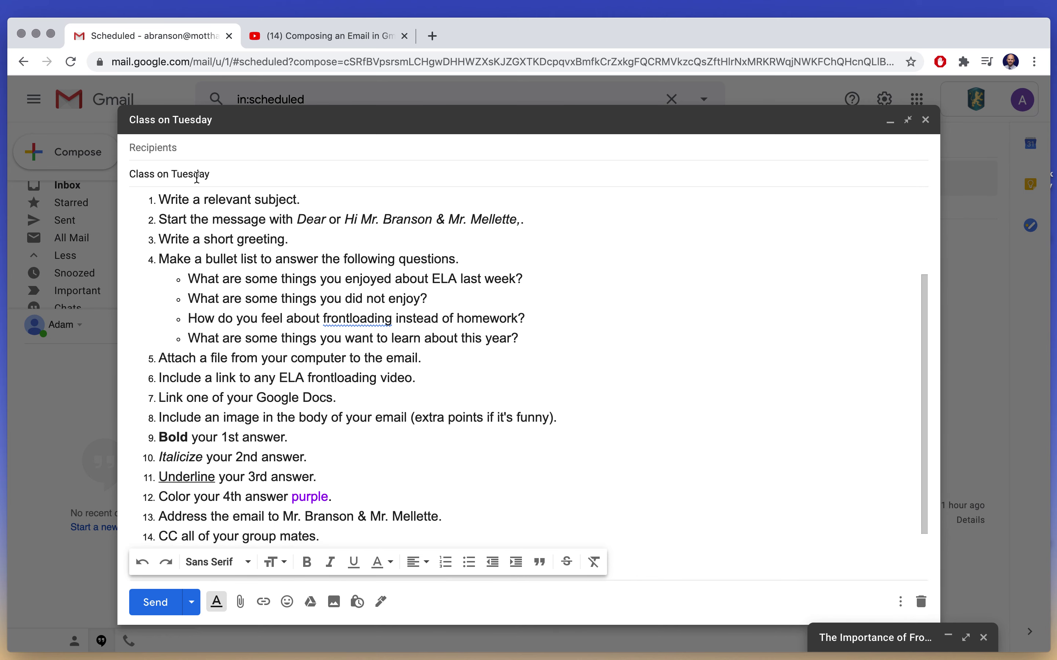
- Select 'Tuesday' in the subject, then select the four question sub-bullets
{"action": "double_click", "coordinate": [197, 174]}
{"action": "left_click", "coordinate": [197, 174]}
{"action": "left_click_drag", "start_coordinate": [520, 339], "coordinate": [136, 279]}
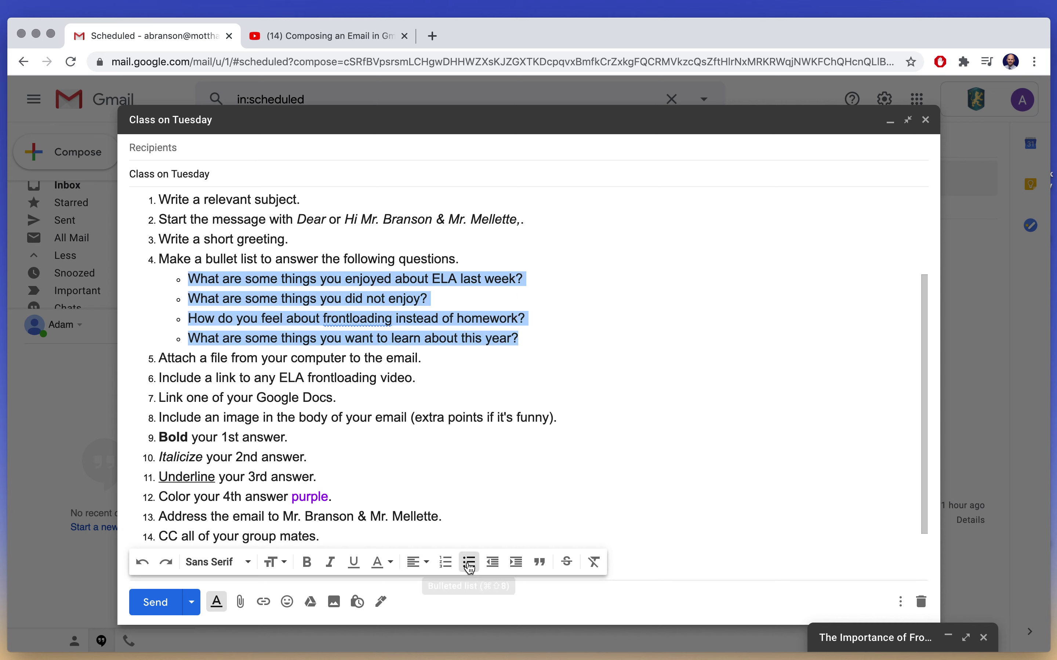
{"action": "left_click", "coordinate": [549, 276]}
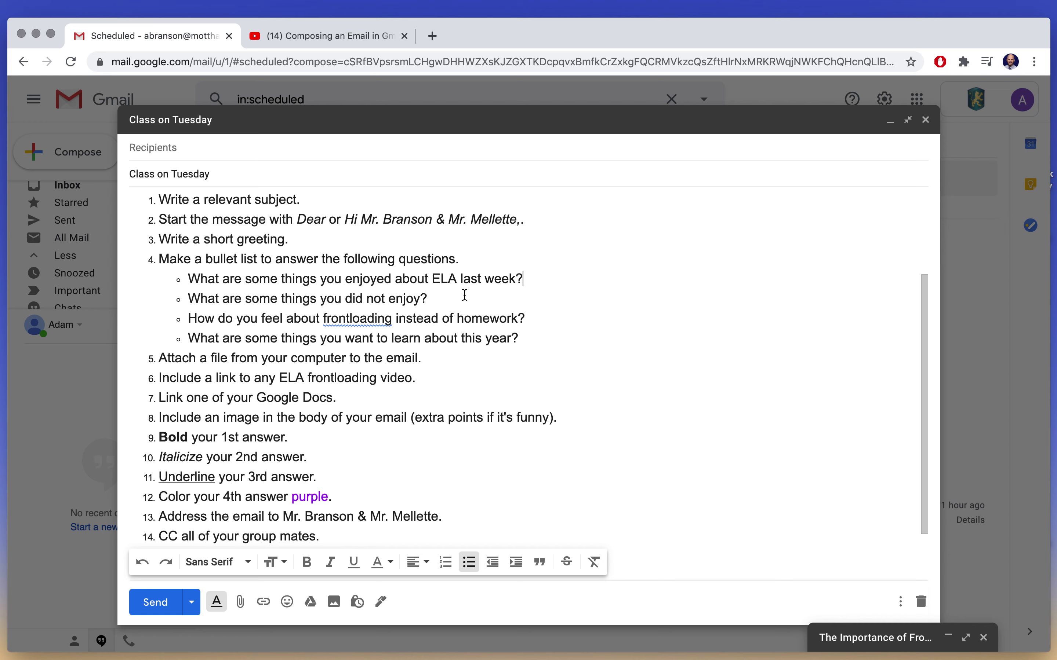
{"action": "triple_click", "coordinate": [477, 338]}
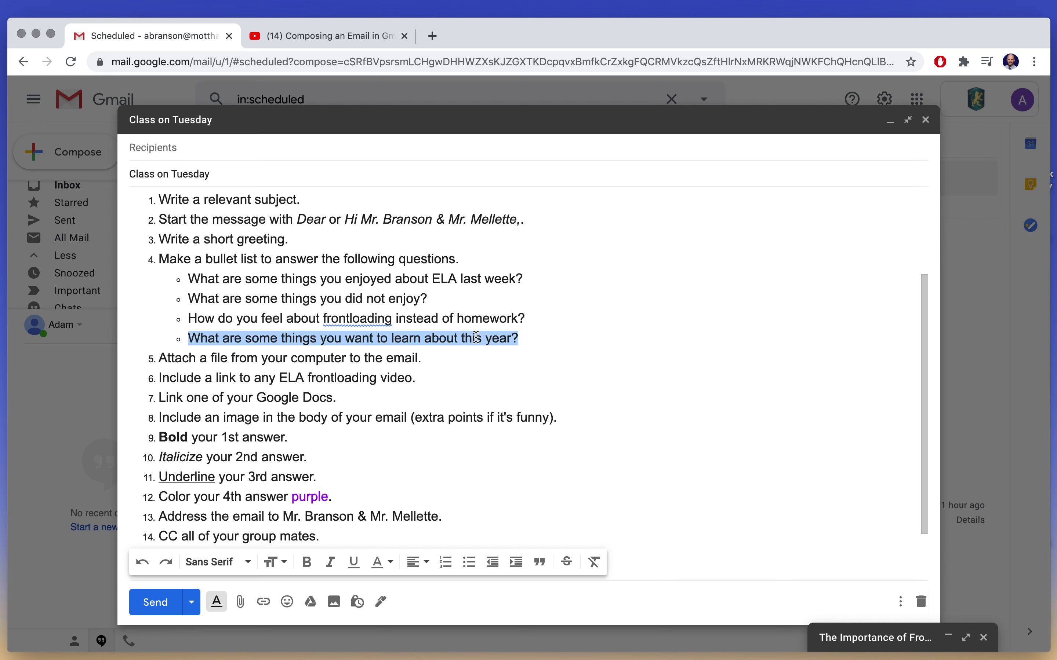
{"action": "left_click", "coordinate": [500, 357]}
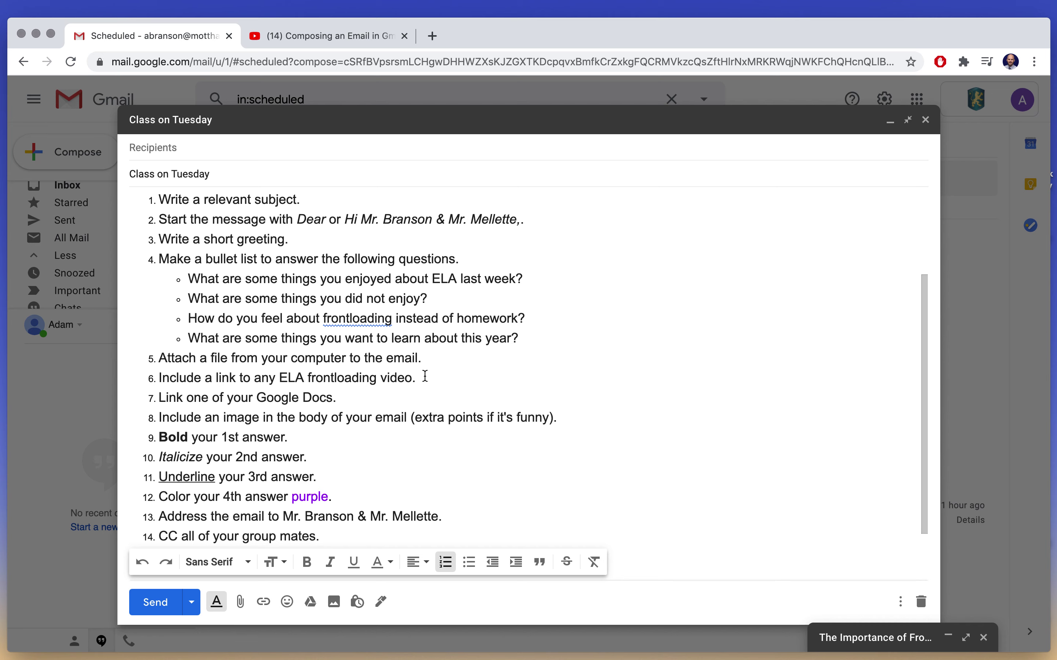
{"action": "left_click", "coordinate": [343, 35]}
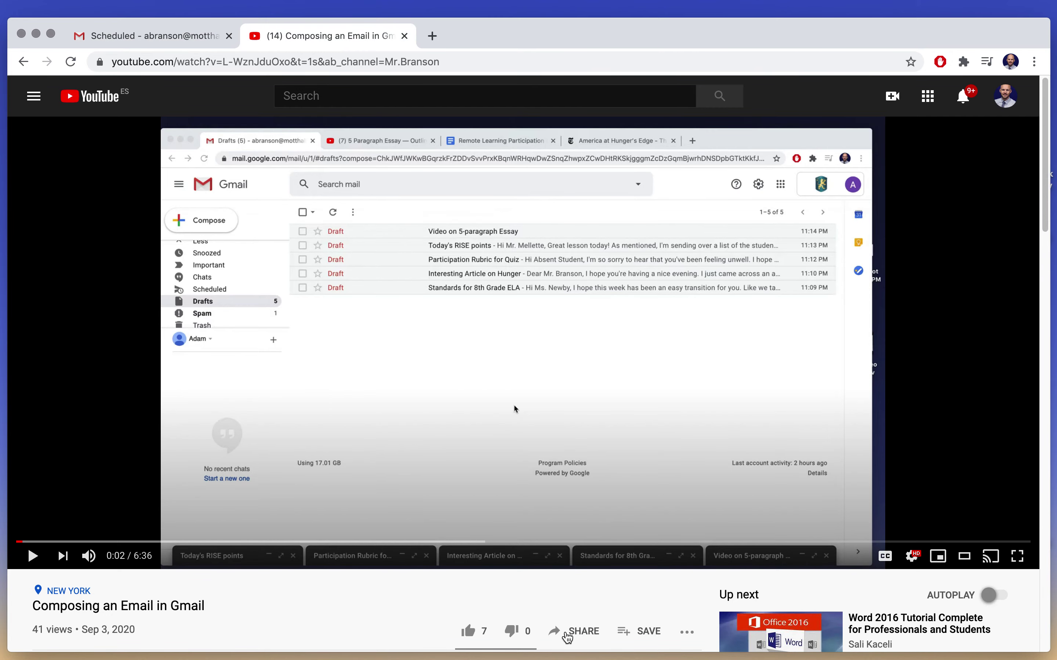
- Copy the share link of the 'Composing an Email in Gmail' YouTube video and return to the draft
{"action": "left_click", "coordinate": [568, 638]}
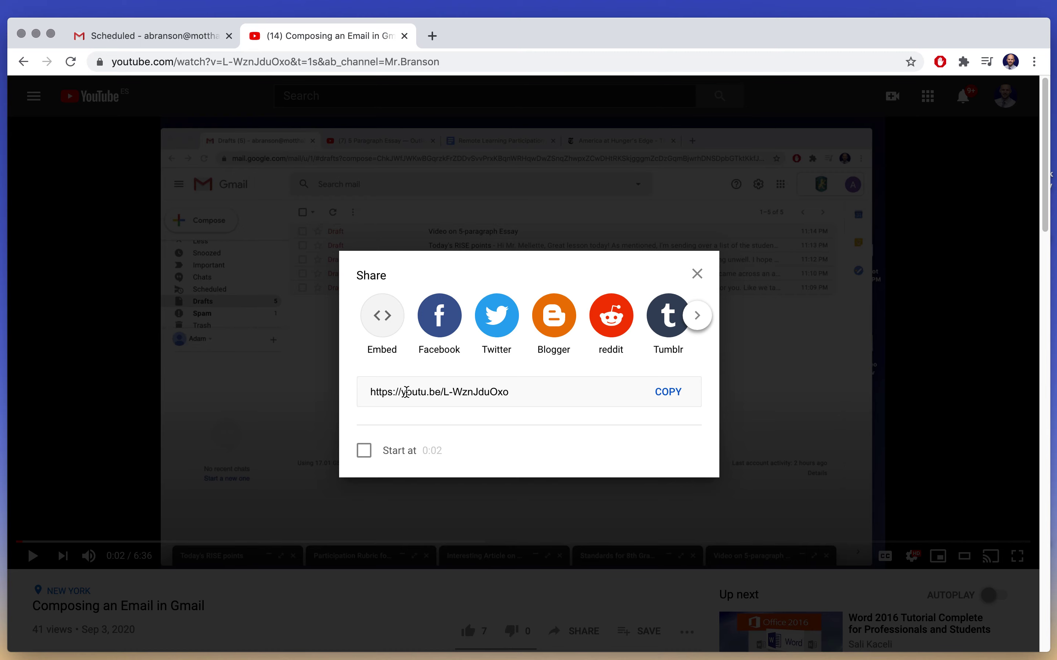
{"action": "left_click", "coordinate": [667, 395]}
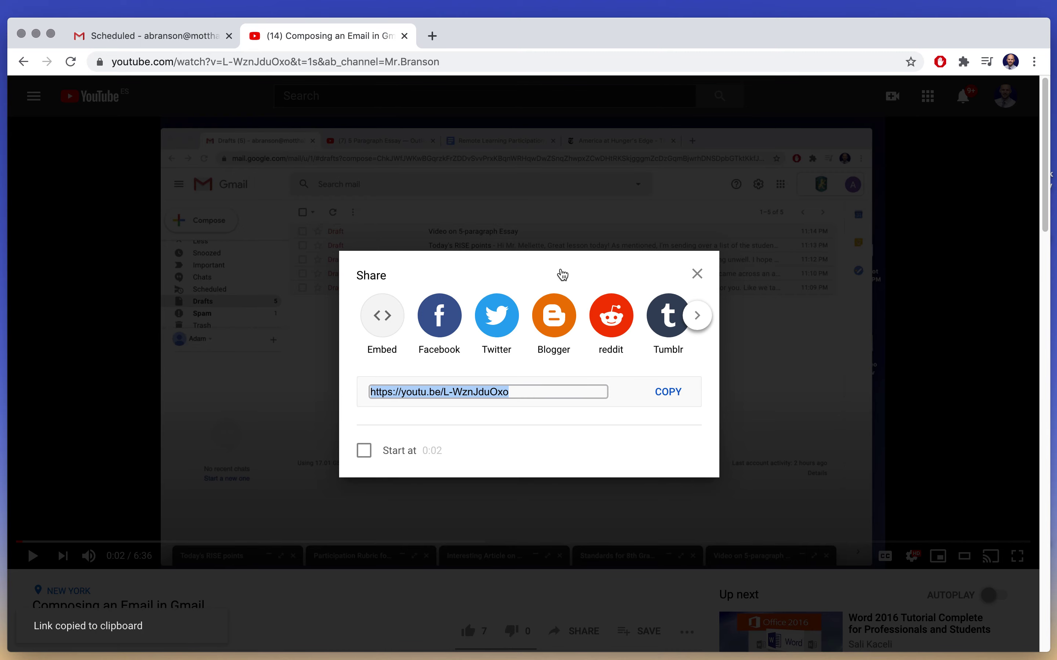
{"action": "left_click", "coordinate": [198, 37]}
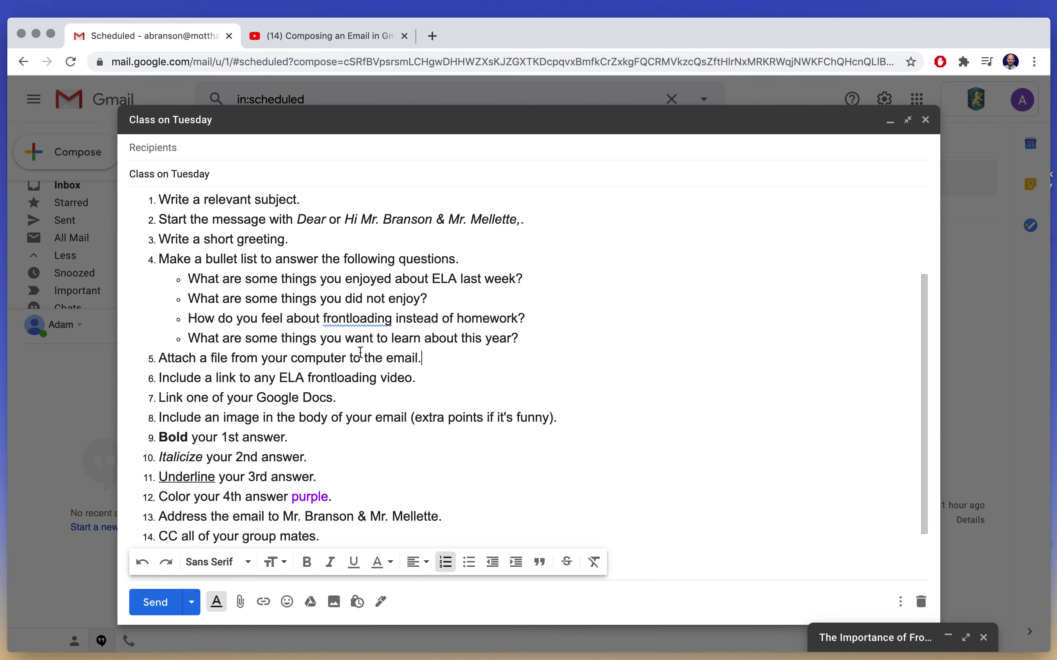
{"action": "left_click_drag", "start_coordinate": [425, 380], "coordinate": [282, 379]}
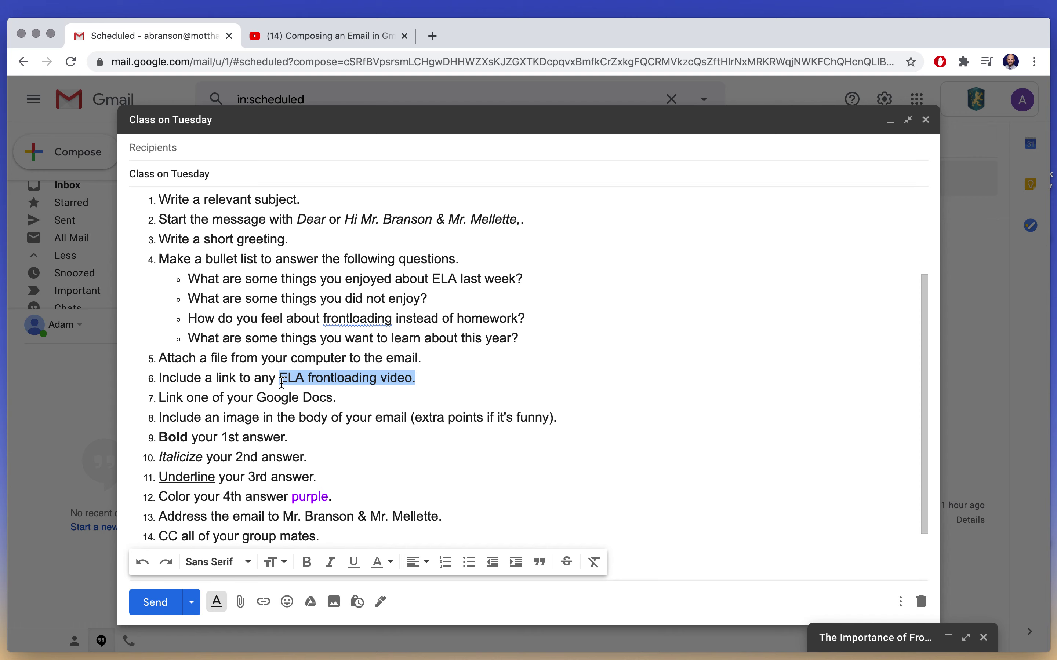
{"action": "left_click", "coordinate": [263, 603]}
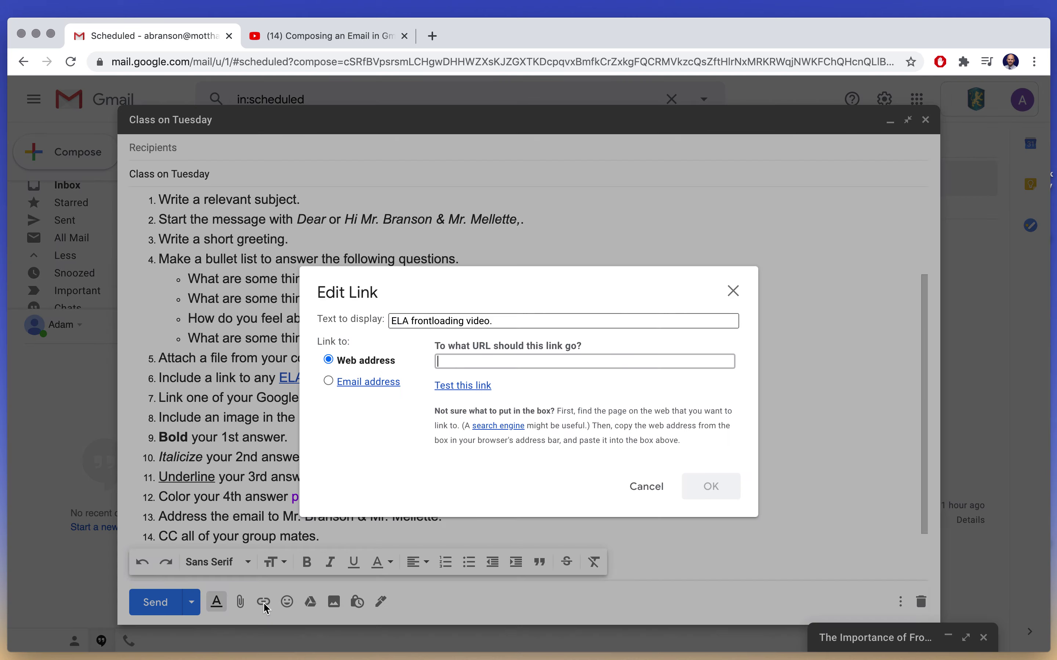
{"action": "left_click", "coordinate": [465, 363]}
{"action": "key", "text": "super+v"}
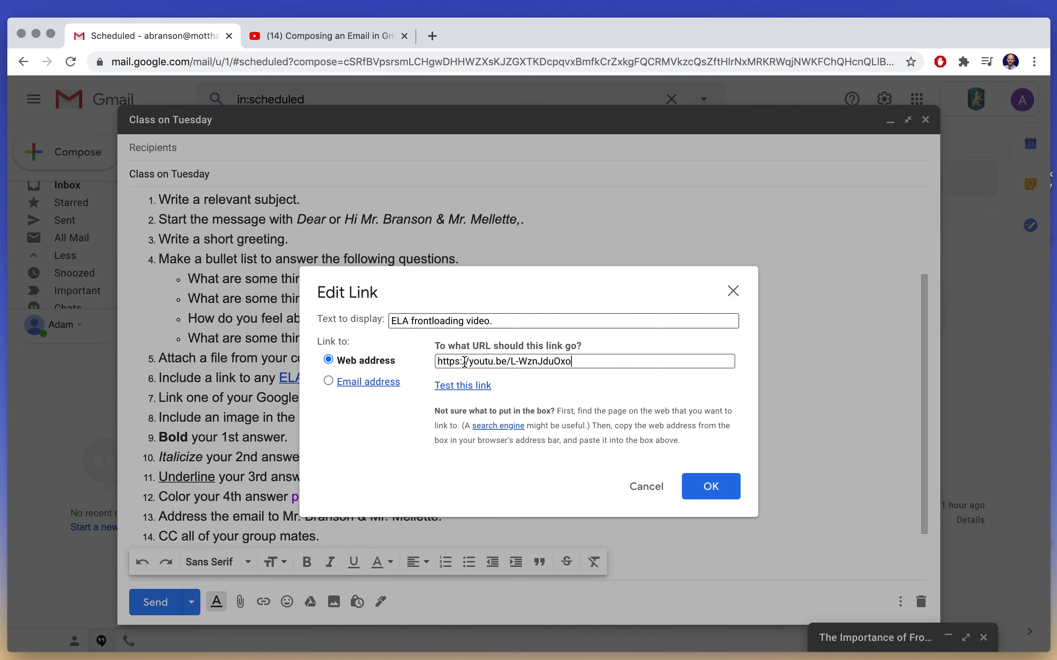
{"action": "left_click", "coordinate": [712, 487]}
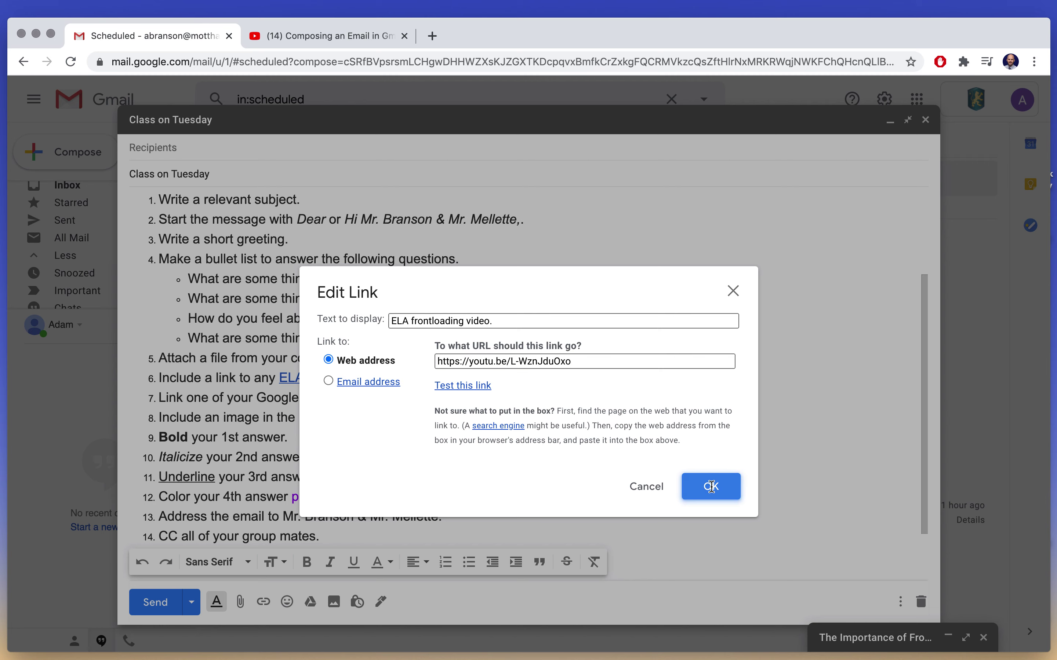
{"action": "left_click", "coordinate": [482, 365]}
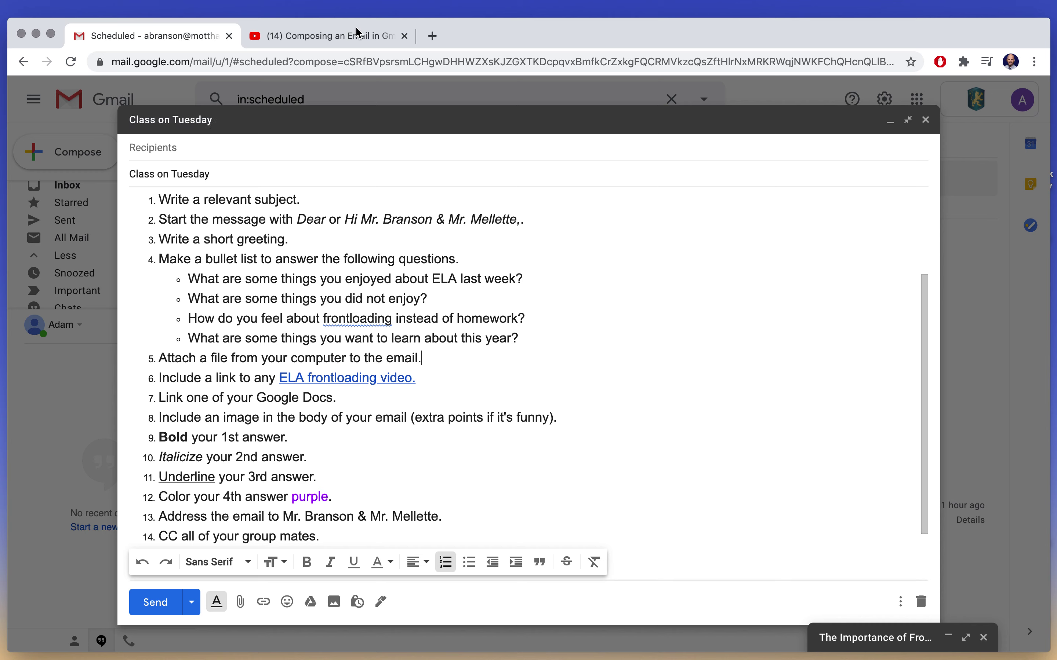
- Close the YouTube share dialog and go back to reviewing the Class on Tuesday draft
{"action": "left_click", "coordinate": [357, 41]}
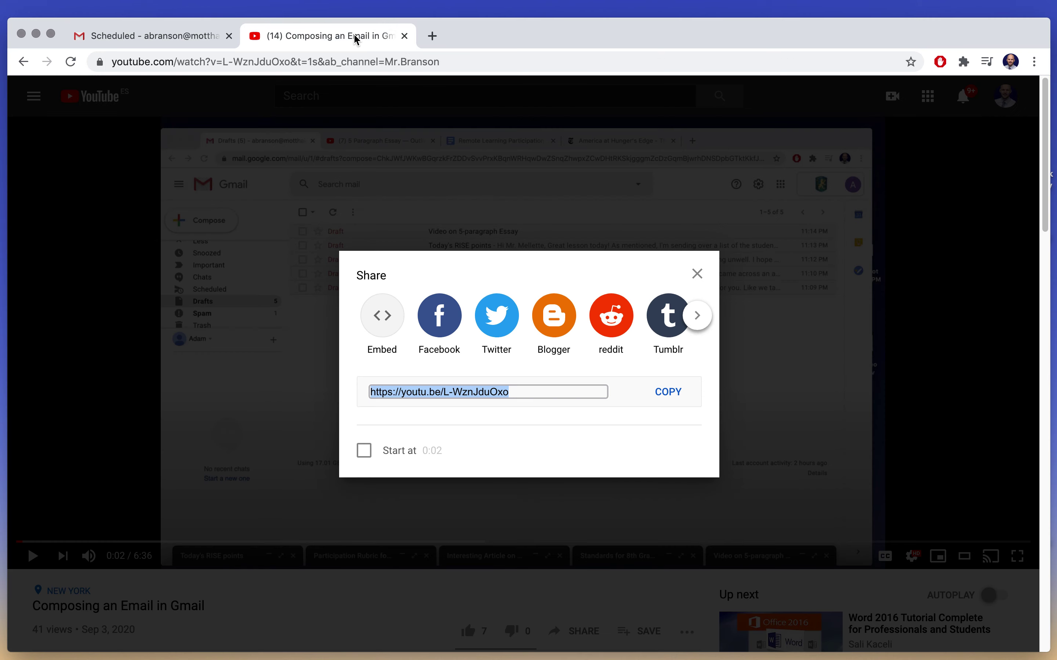
{"action": "key", "text": "Escape"}
{"action": "left_click", "coordinate": [182, 41]}
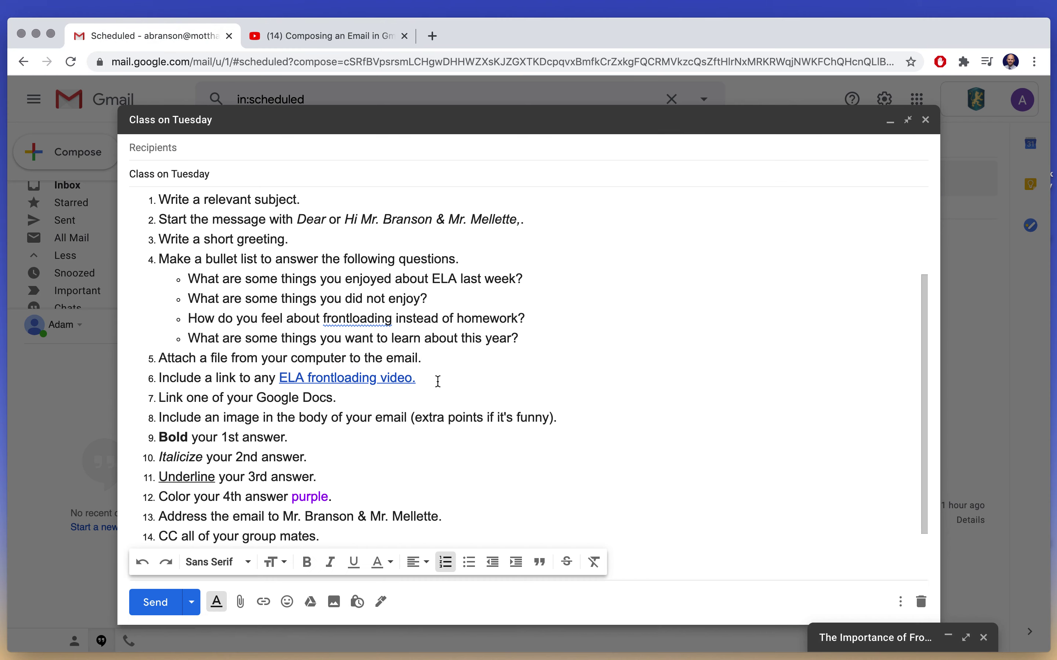
{"action": "scroll", "coordinate": [430, 431], "scroll_direction": "down", "scroll_amount": 3}
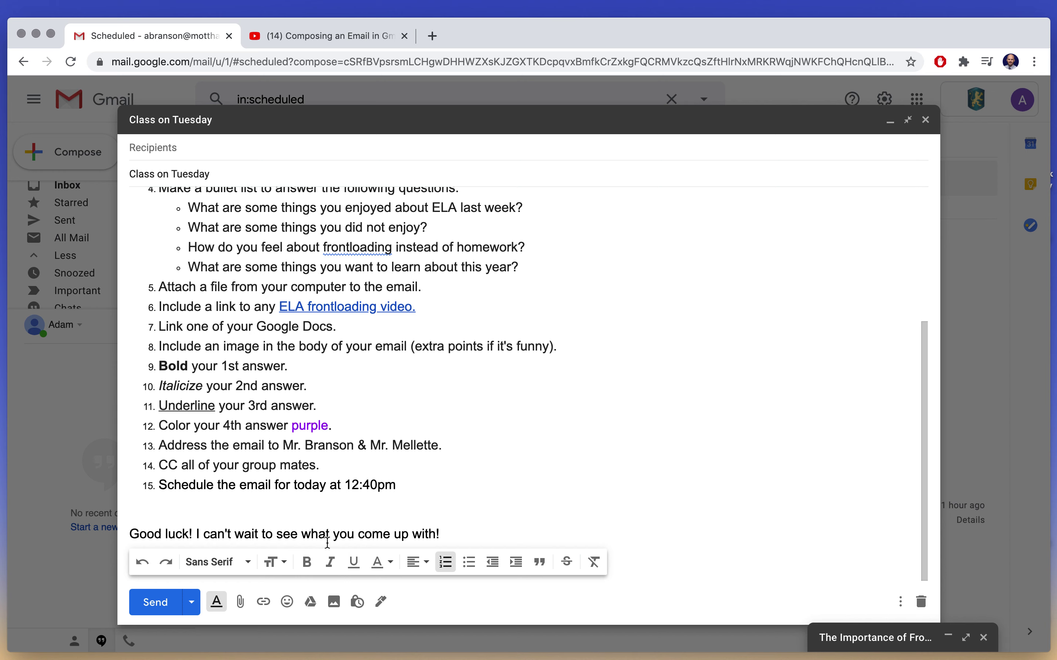
{"action": "scroll", "coordinate": [515, 363], "scroll_direction": "up", "scroll_amount": 3}
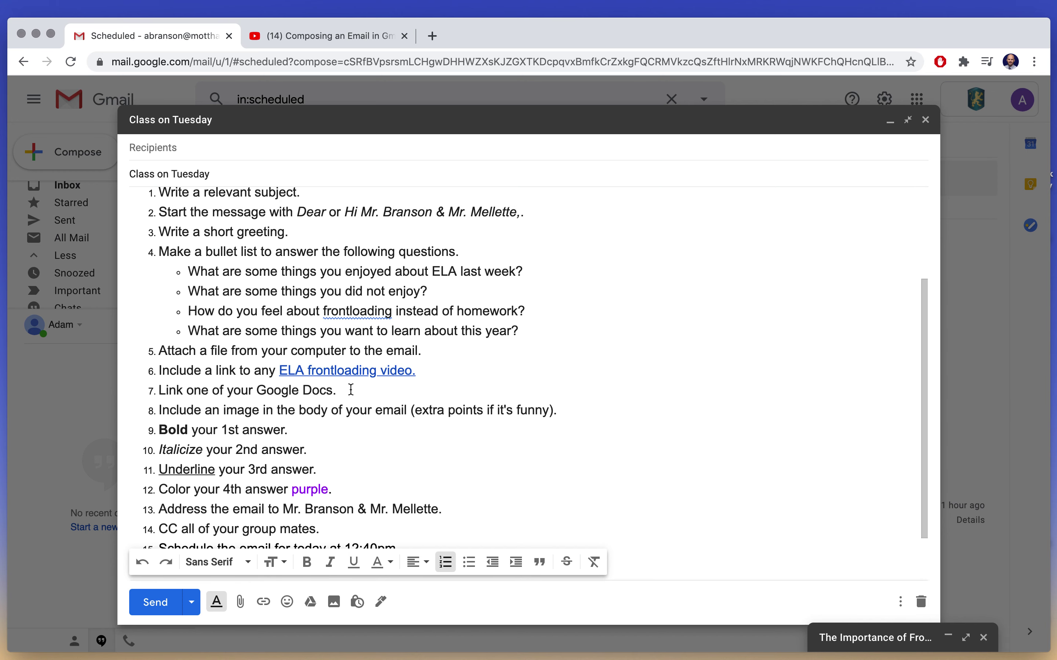
{"action": "scroll", "coordinate": [457, 426], "scroll_direction": "down", "scroll_amount": 3}
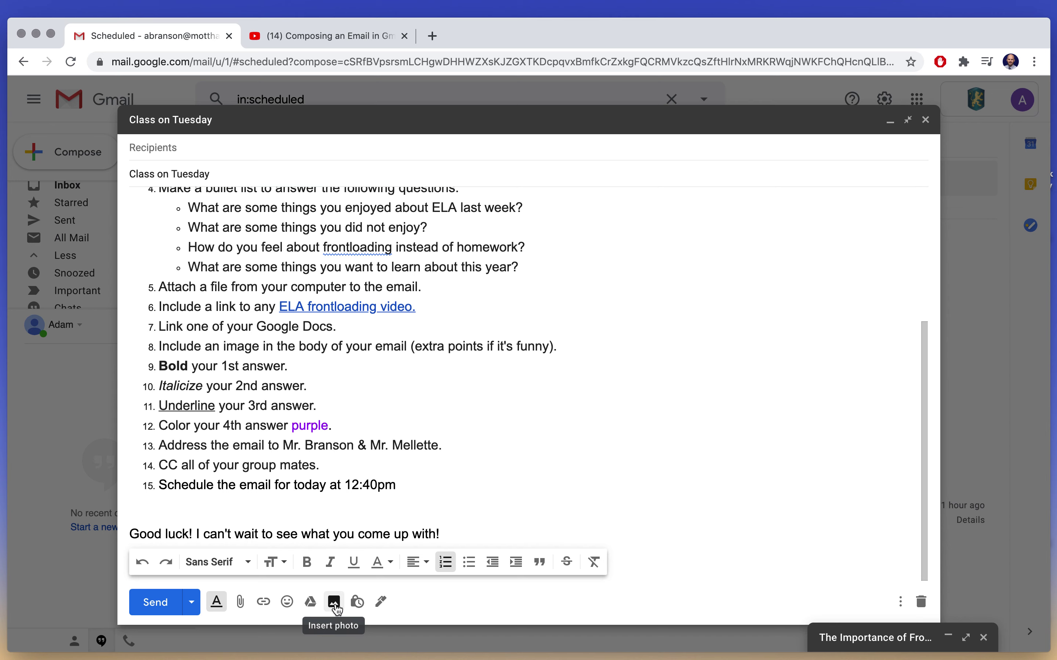
- Make the first bullet question bold and the second italic
{"action": "double_click", "coordinate": [532, 346]}
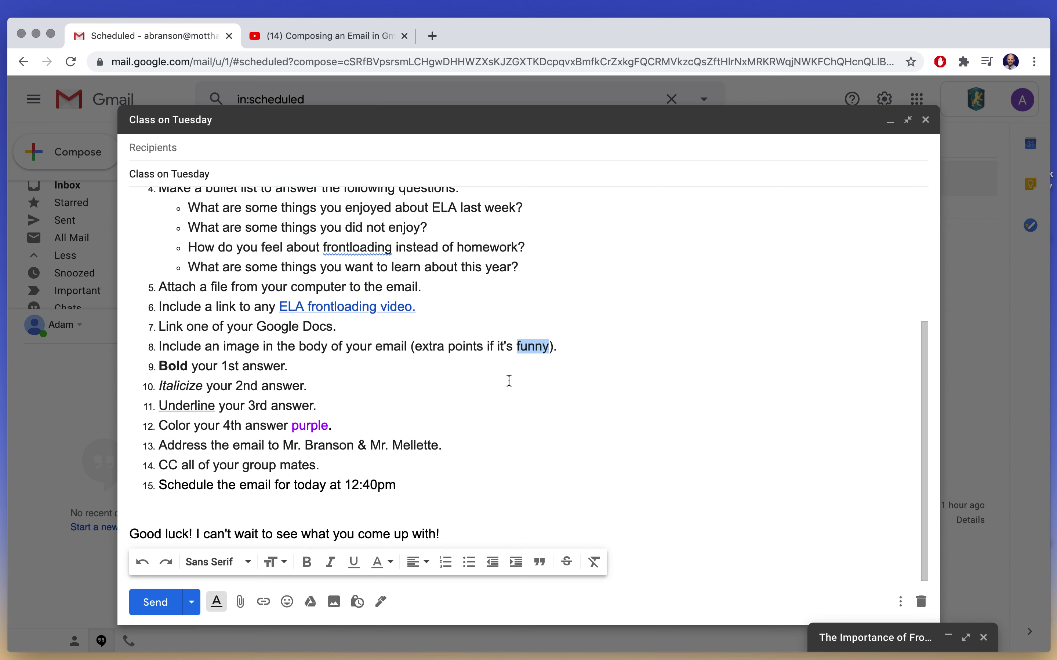
{"action": "left_click", "coordinate": [498, 392]}
{"action": "scroll", "coordinate": [496, 392], "scroll_direction": "up", "scroll_amount": 3}
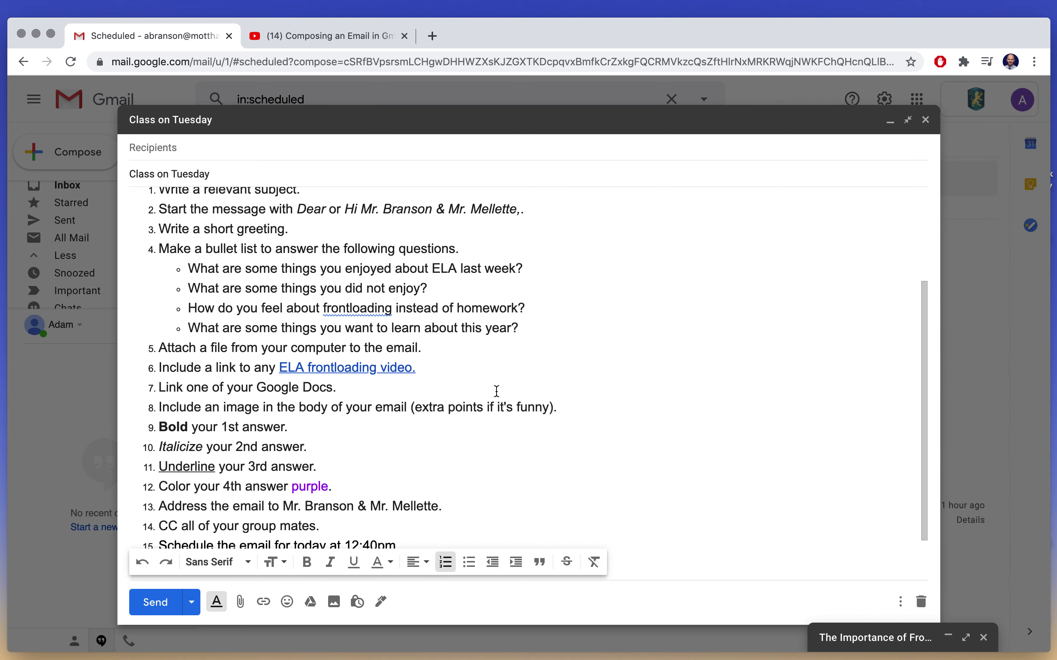
{"action": "triple_click", "coordinate": [230, 268]}
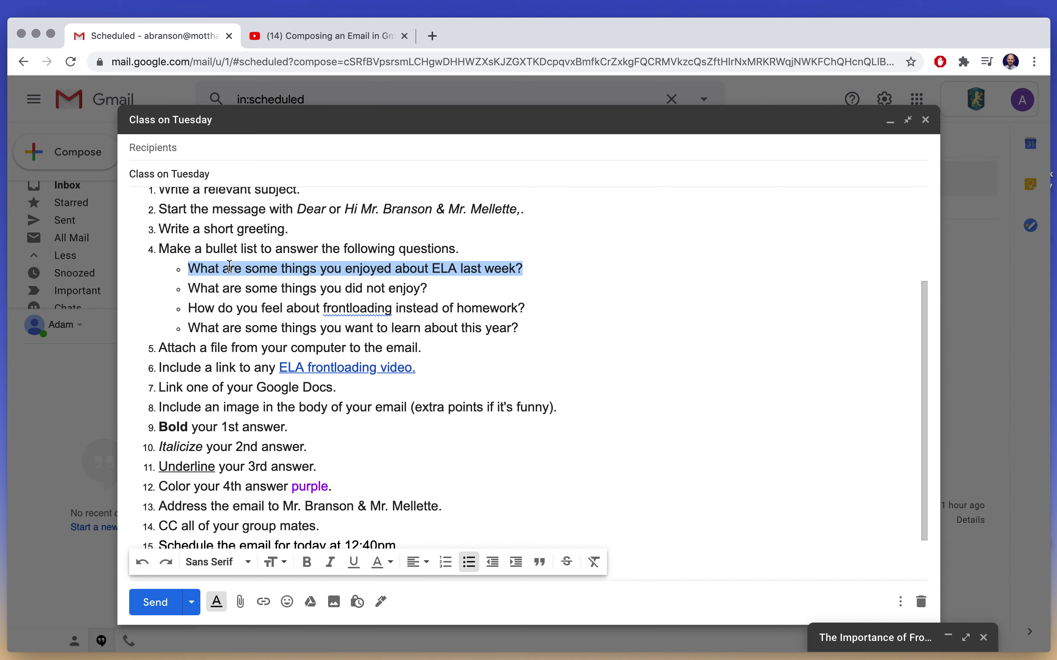
{"action": "left_click", "coordinate": [308, 563]}
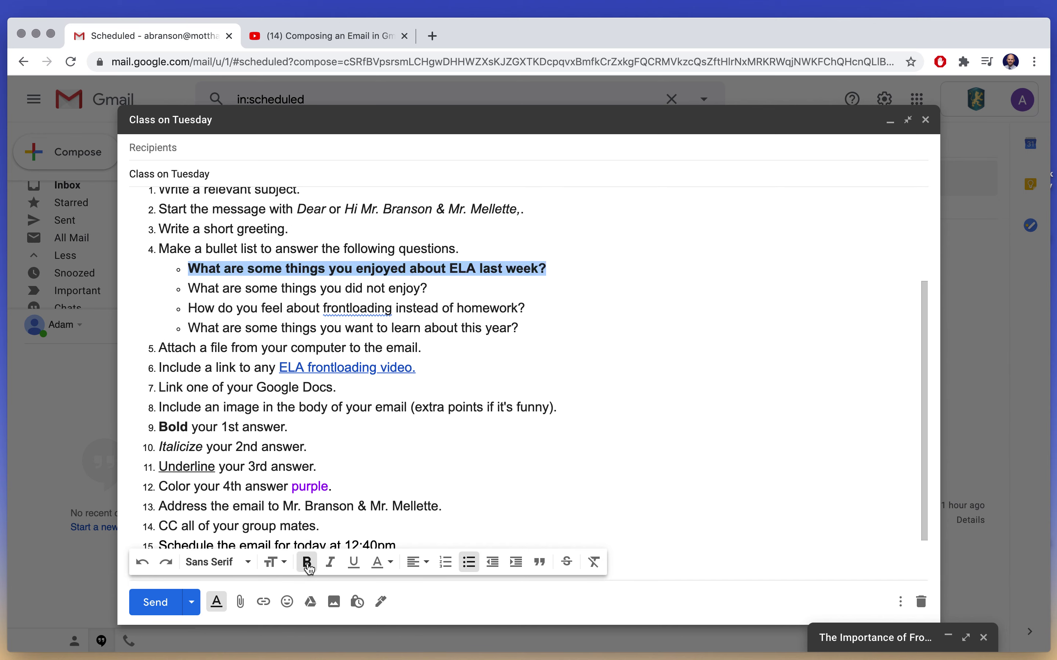
{"action": "triple_click", "coordinate": [297, 289]}
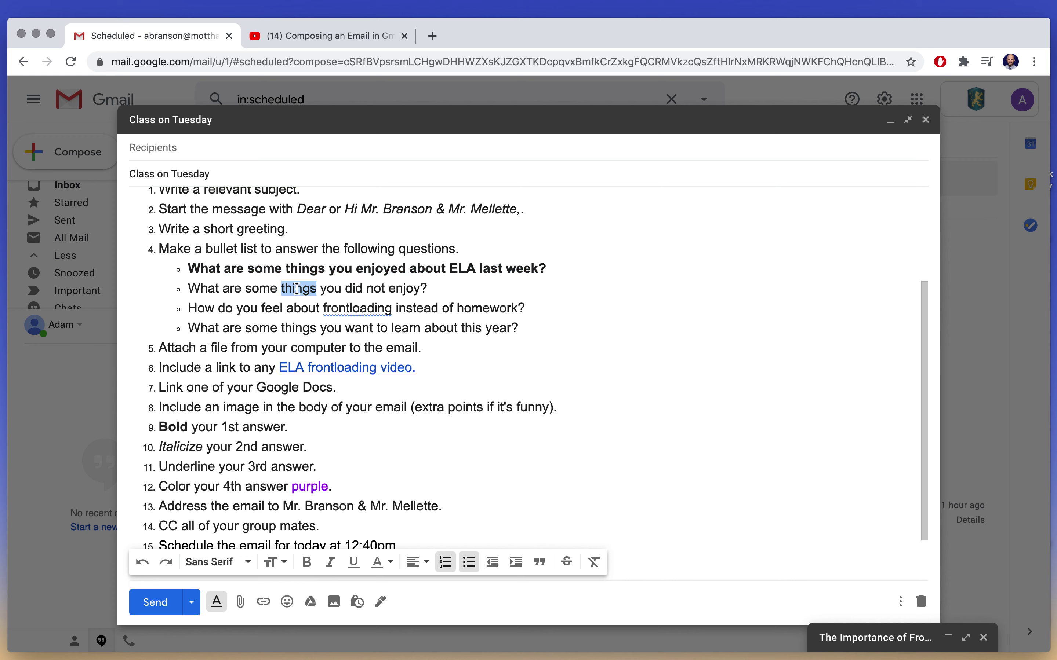
{"action": "left_click", "coordinate": [331, 564]}
- Underline the third bullet question and colour the fourth question purple
{"action": "left_click", "coordinate": [350, 311]}
{"action": "triple_click", "coordinate": [351, 311]}
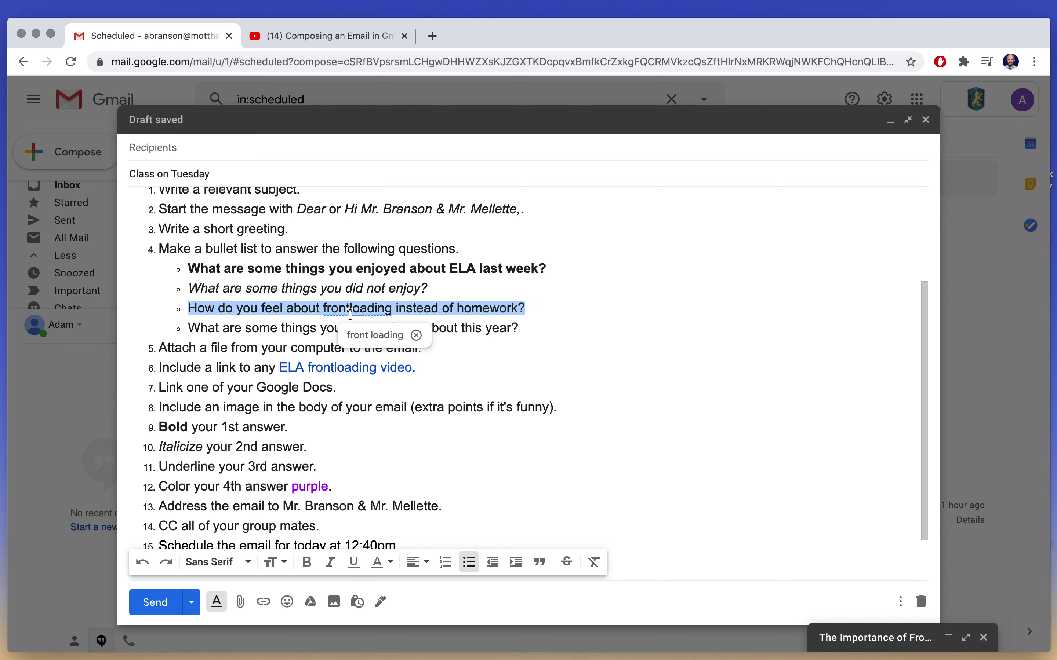
{"action": "left_click", "coordinate": [354, 564]}
{"action": "left_click", "coordinate": [333, 328]}
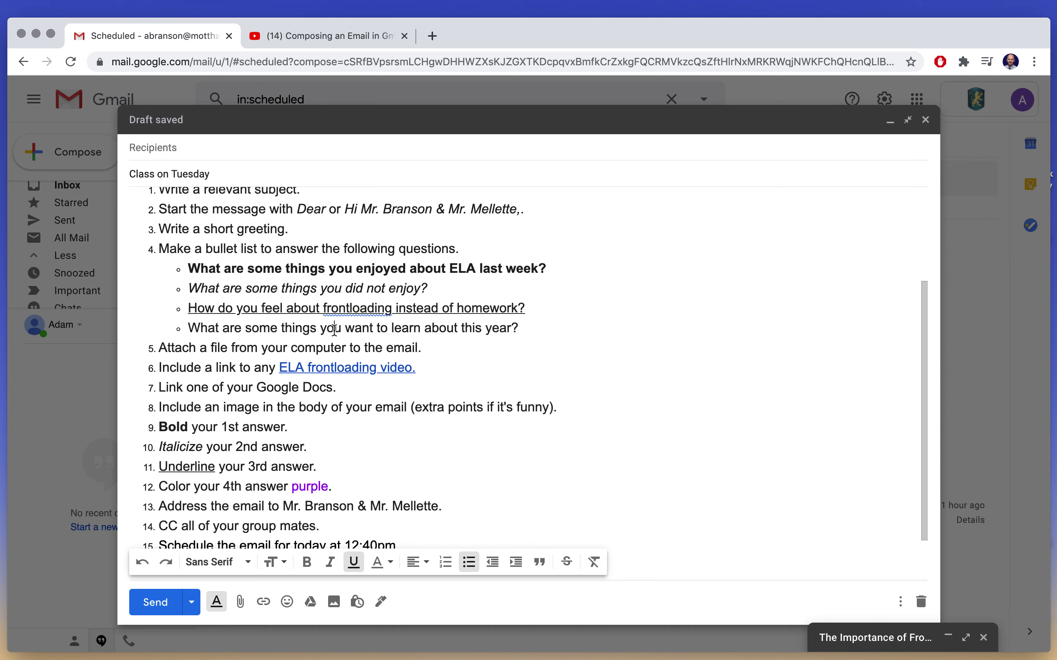
{"action": "triple_click", "coordinate": [333, 328]}
{"action": "left_click", "coordinate": [383, 565]}
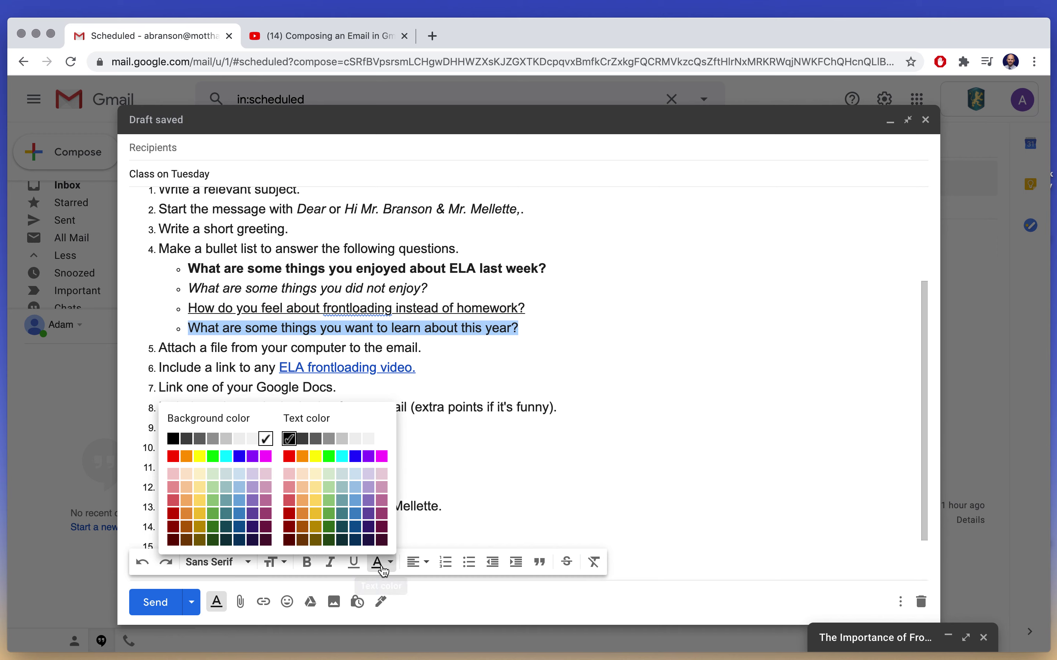
{"action": "left_click", "coordinate": [373, 457]}
{"action": "left_click", "coordinate": [593, 449]}
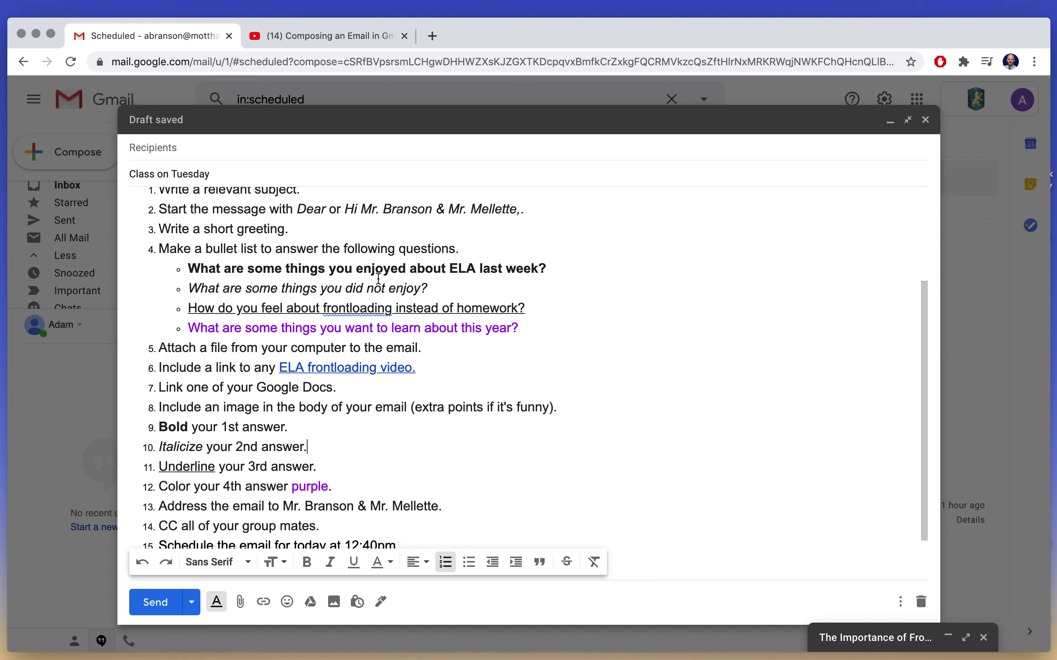
{"action": "scroll", "coordinate": [379, 279], "scroll_direction": "down", "scroll_amount": 3}
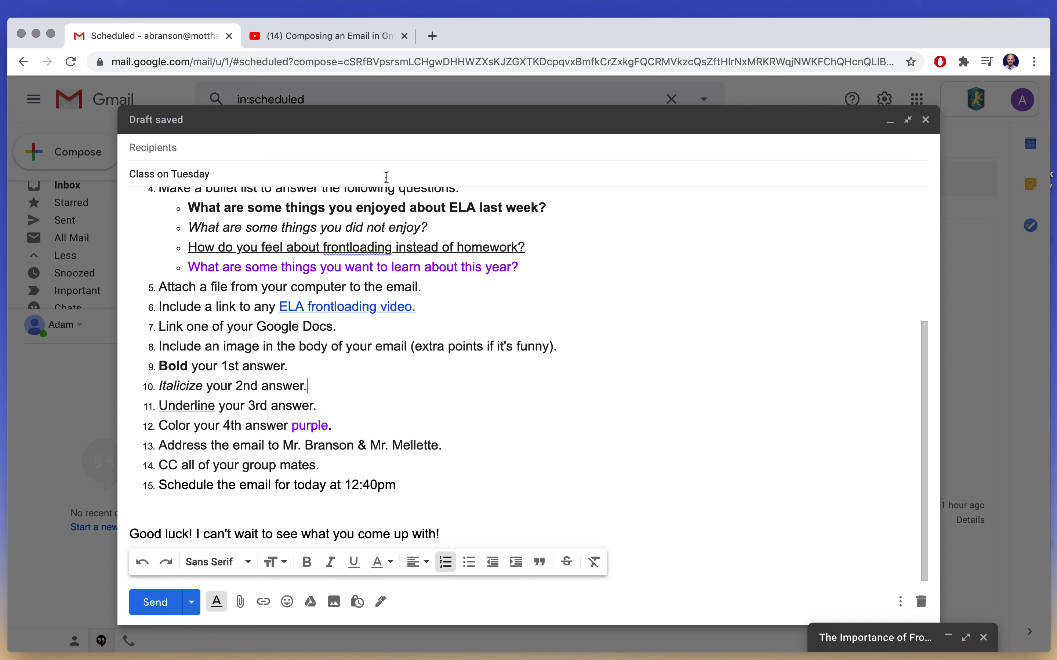
{"action": "left_click", "coordinate": [380, 149]}
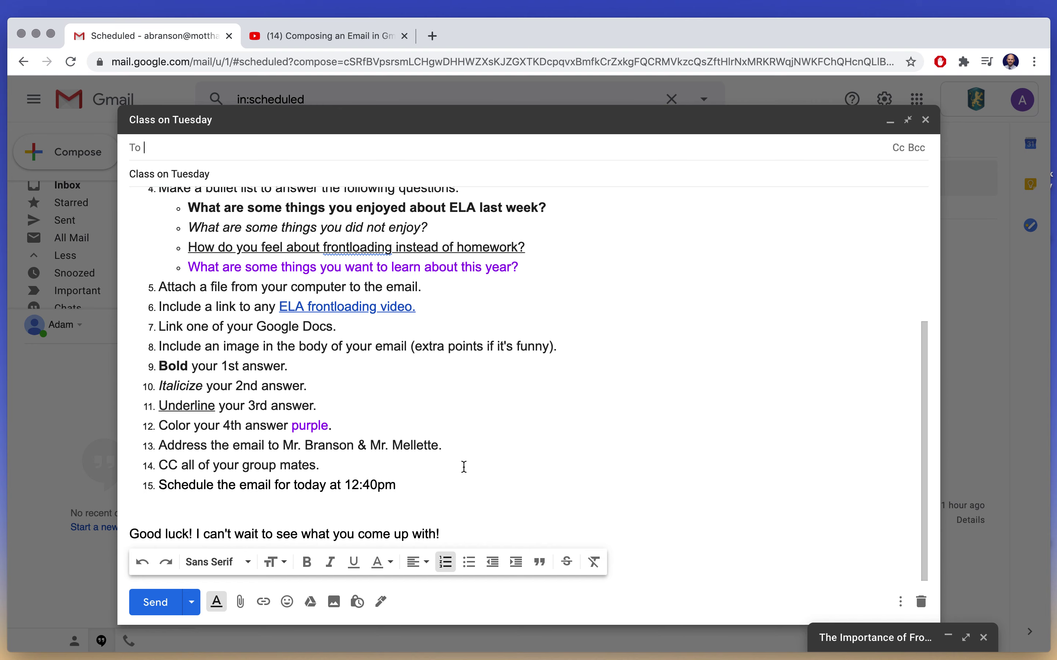
{"action": "scroll", "coordinate": [391, 421], "scroll_direction": "up", "scroll_amount": 5}
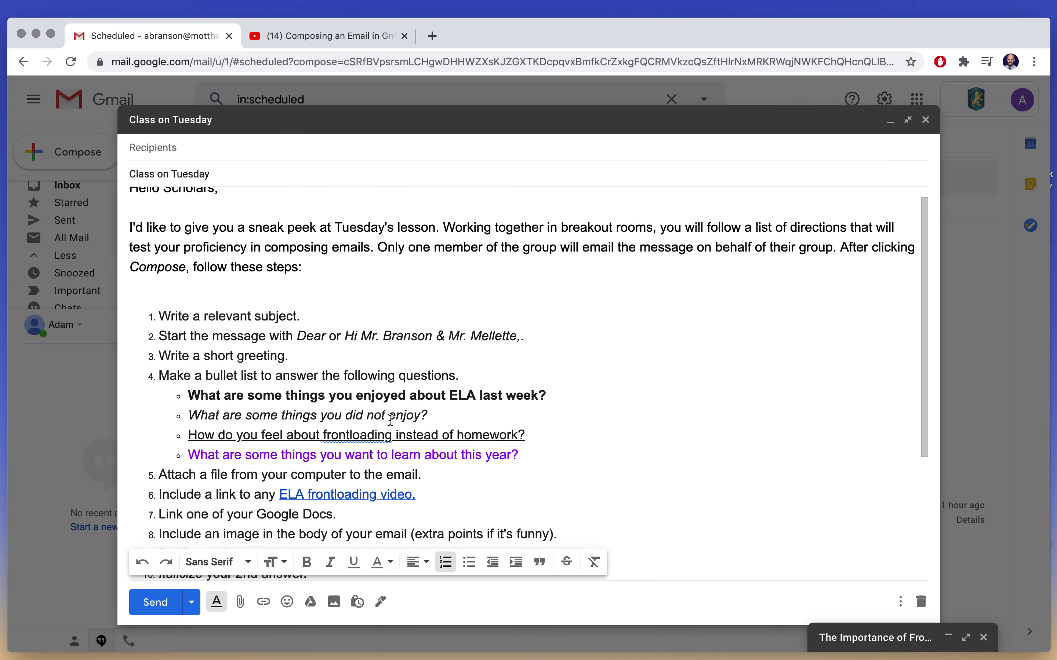
{"action": "scroll", "coordinate": [195, 405], "scroll_direction": "down", "scroll_amount": 5}
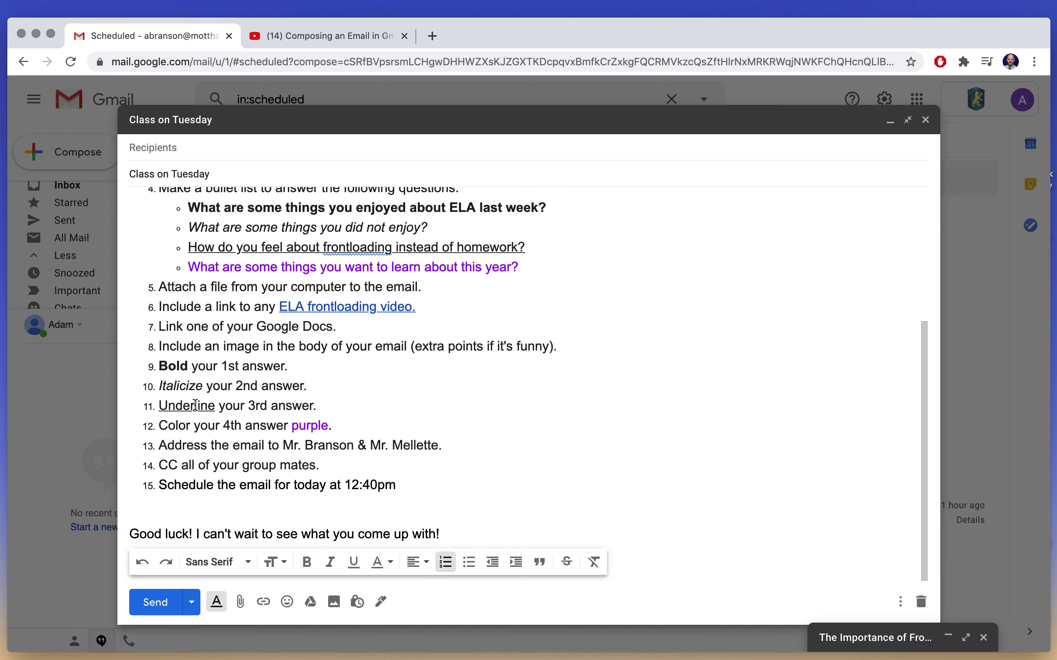
- Add the two teachers as To recipients from the address suggestions
{"action": "left_click", "coordinate": [177, 148]}
{"action": "type", "text": "abr"}
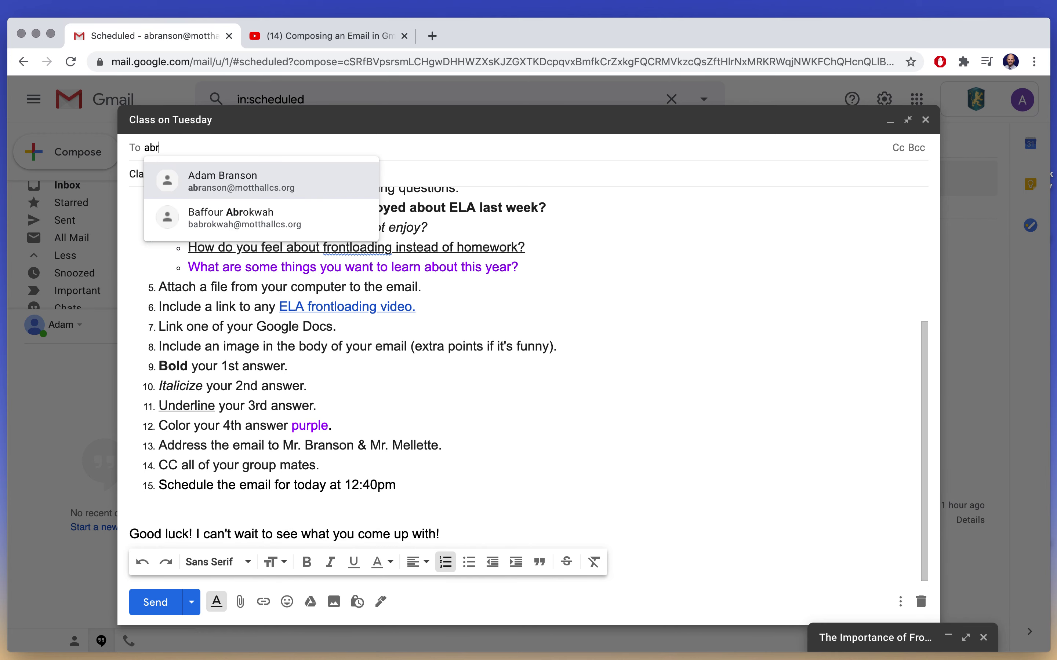
{"action": "key", "text": "Return"}
{"action": "type", "text": "b"}
{"action": "key", "text": "Return"}
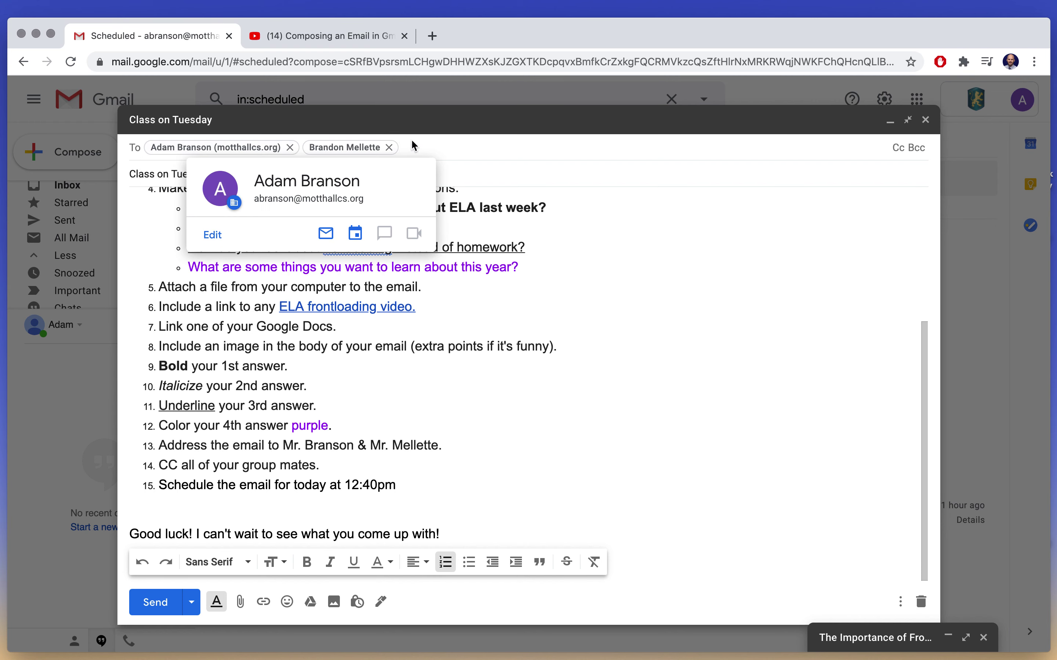
- Remove the two unrecognized Cc entries flagged when trying to schedule the send
{"action": "left_click", "coordinate": [900, 151]}
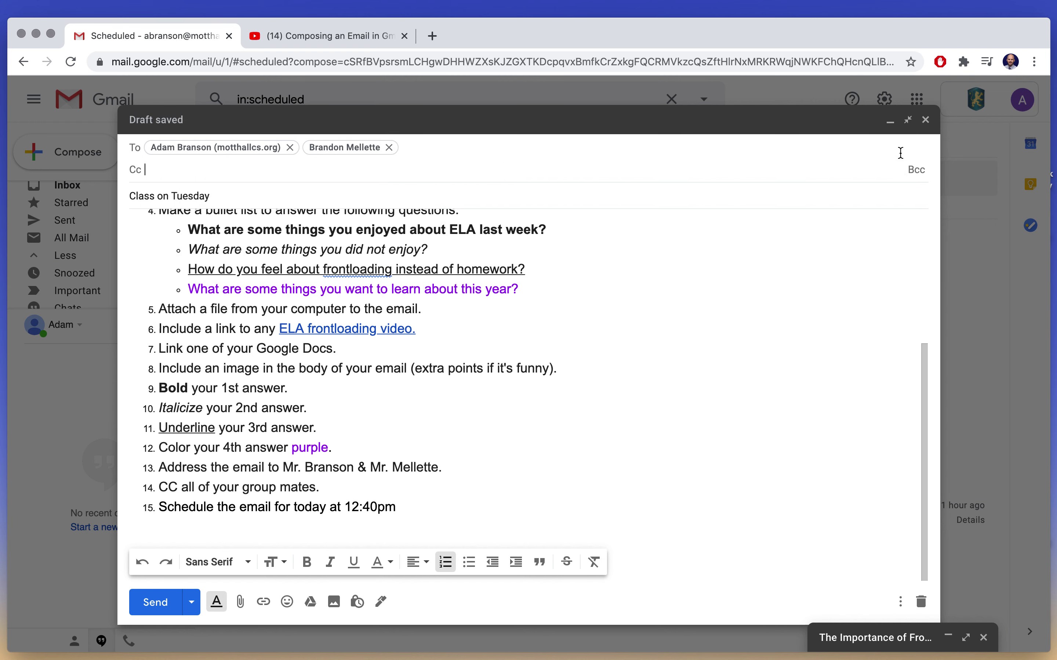
{"action": "type", "text": "asdlkfj asdlfj asdfl;kja dsflajk f"}
{"action": "left_click", "coordinate": [570, 412]}
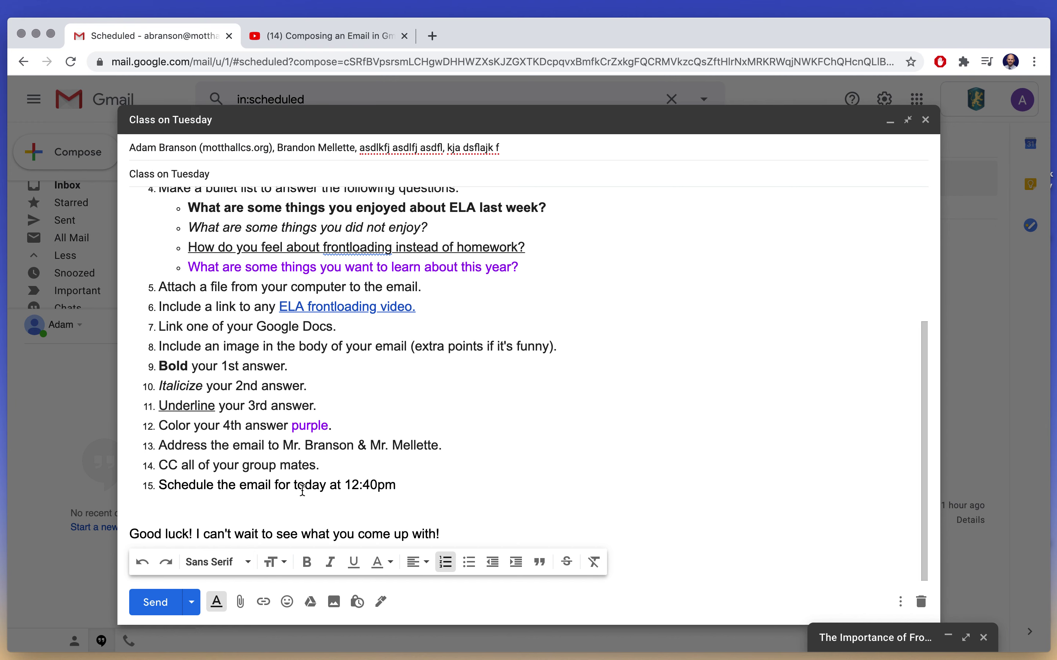
{"action": "left_click", "coordinate": [193, 603]}
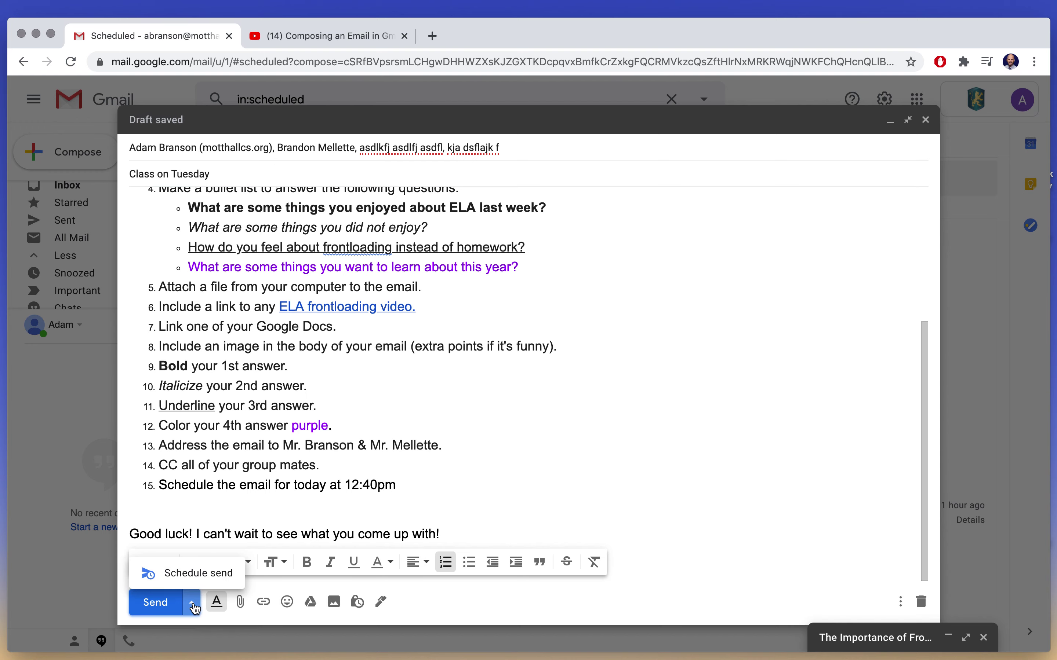
{"action": "left_click", "coordinate": [204, 577]}
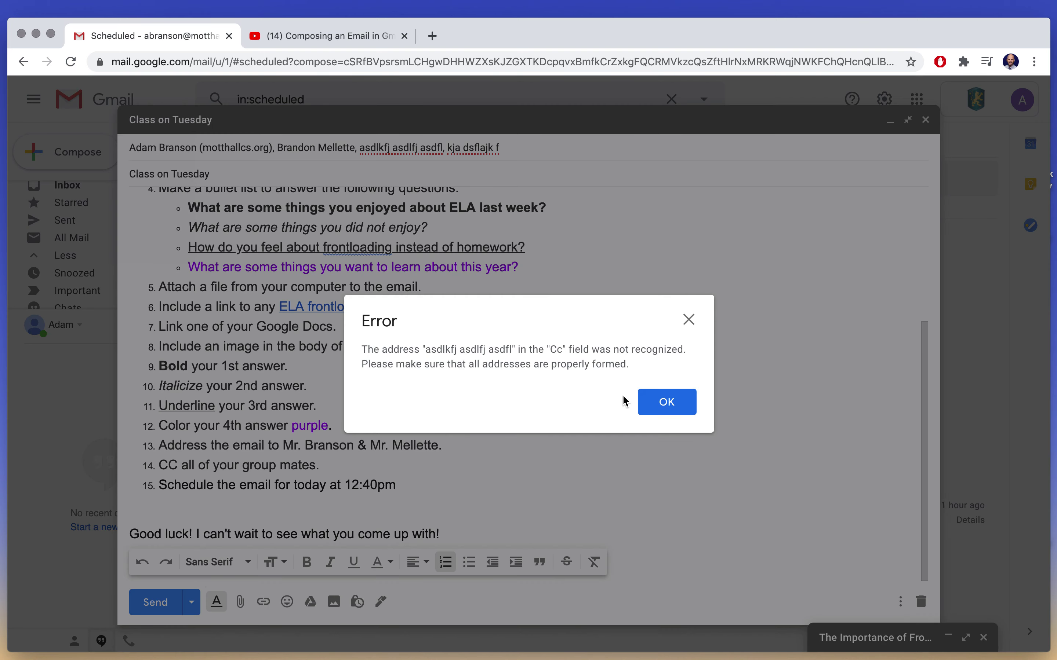
{"action": "left_click", "coordinate": [667, 402]}
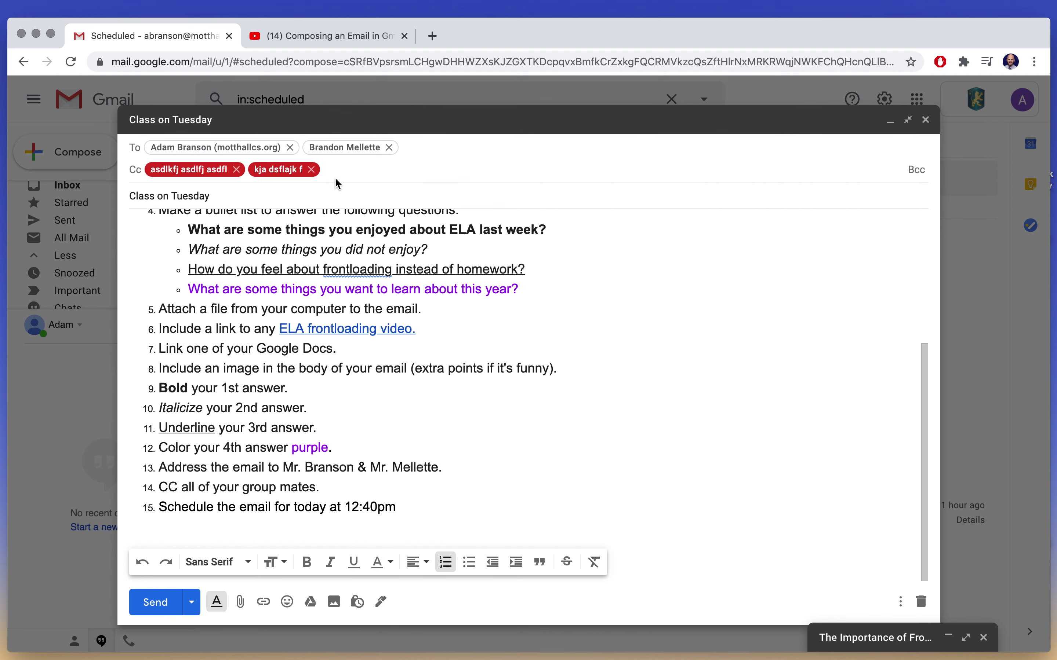
{"action": "left_click", "coordinate": [312, 171]}
{"action": "left_click", "coordinate": [236, 170]}
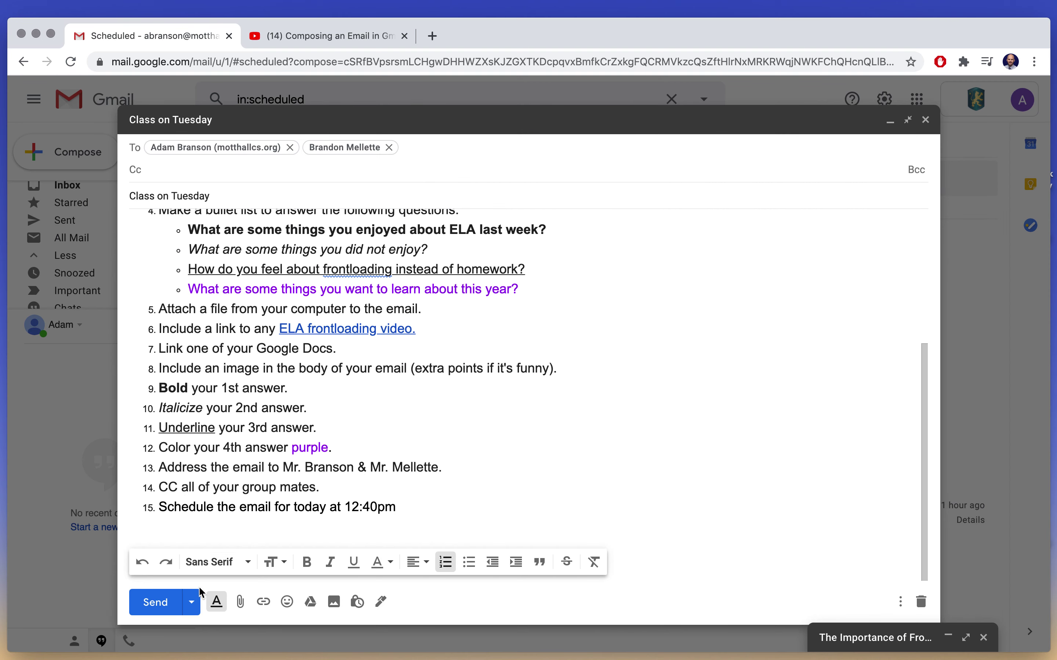
{"action": "left_click", "coordinate": [193, 603]}
- Pick Sep 8 in the custom schedule picker, then cancel it
{"action": "left_click", "coordinate": [205, 572]}
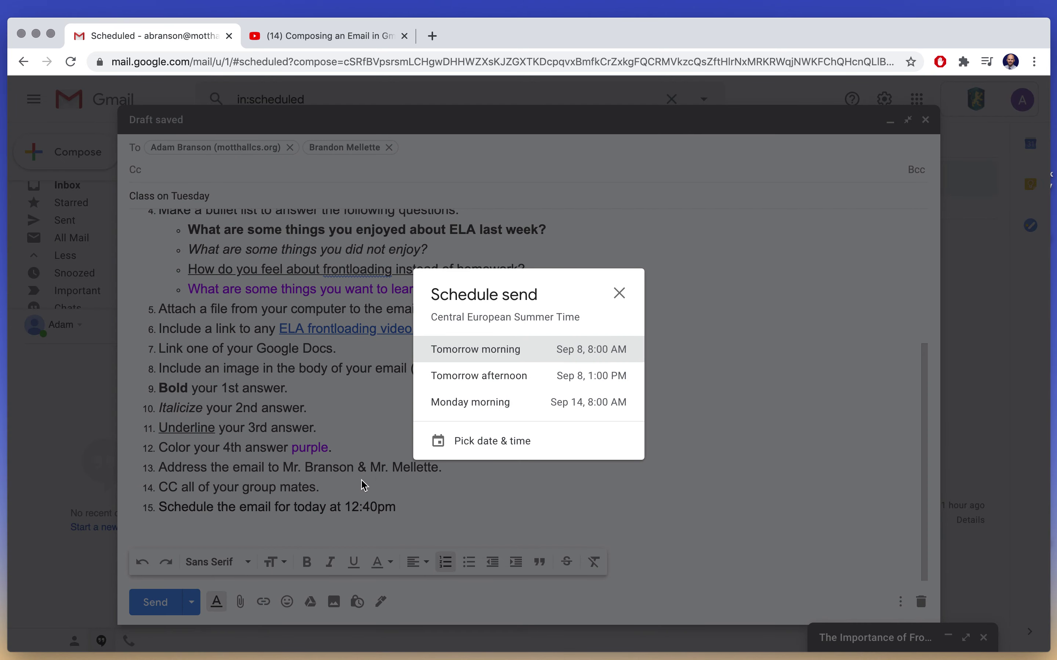
{"action": "left_click", "coordinate": [481, 451]}
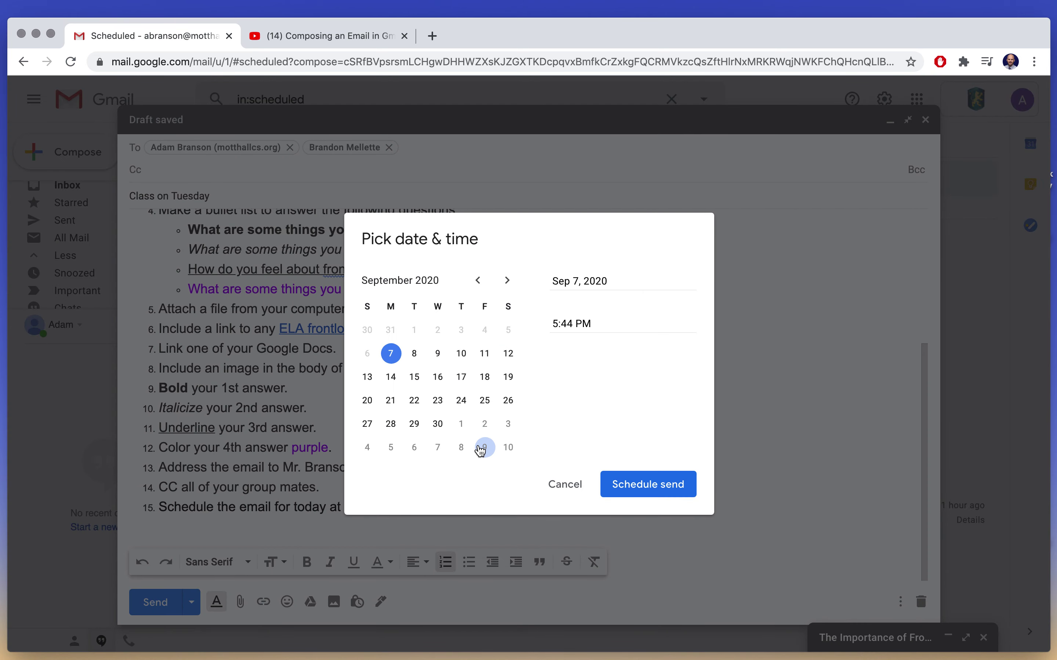
{"action": "left_click", "coordinate": [415, 354]}
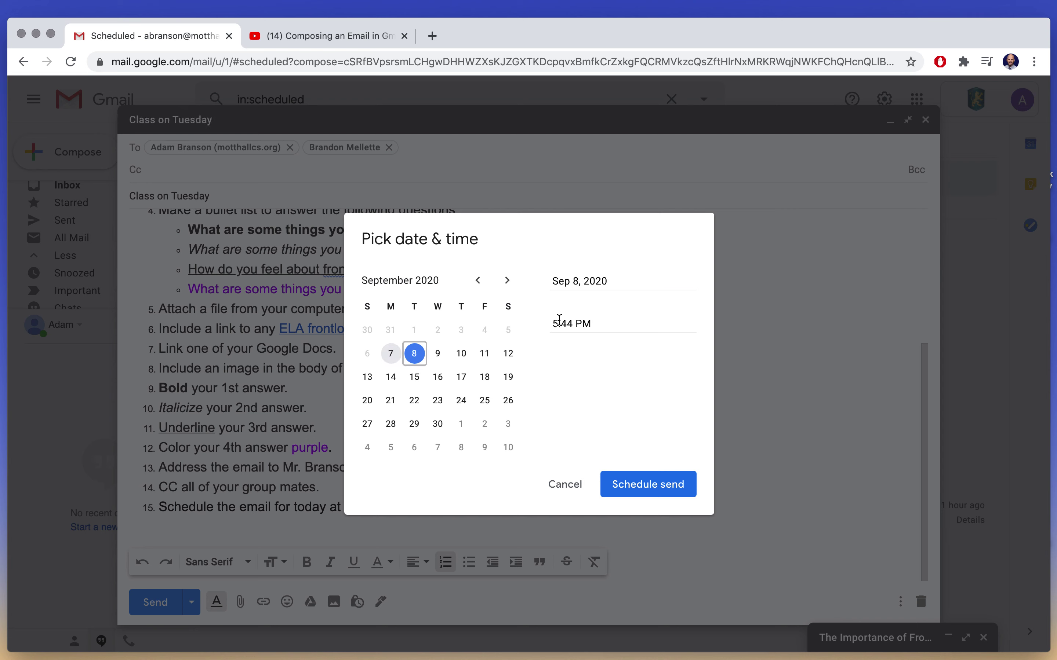
{"action": "left_click", "coordinate": [572, 324]}
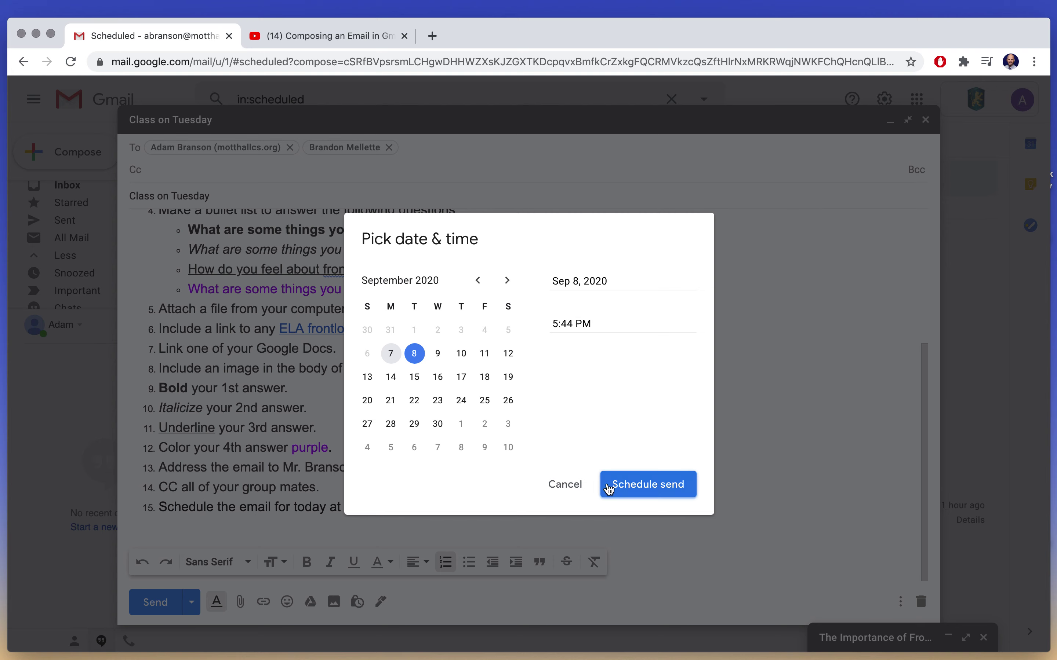
{"action": "left_click", "coordinate": [573, 481]}
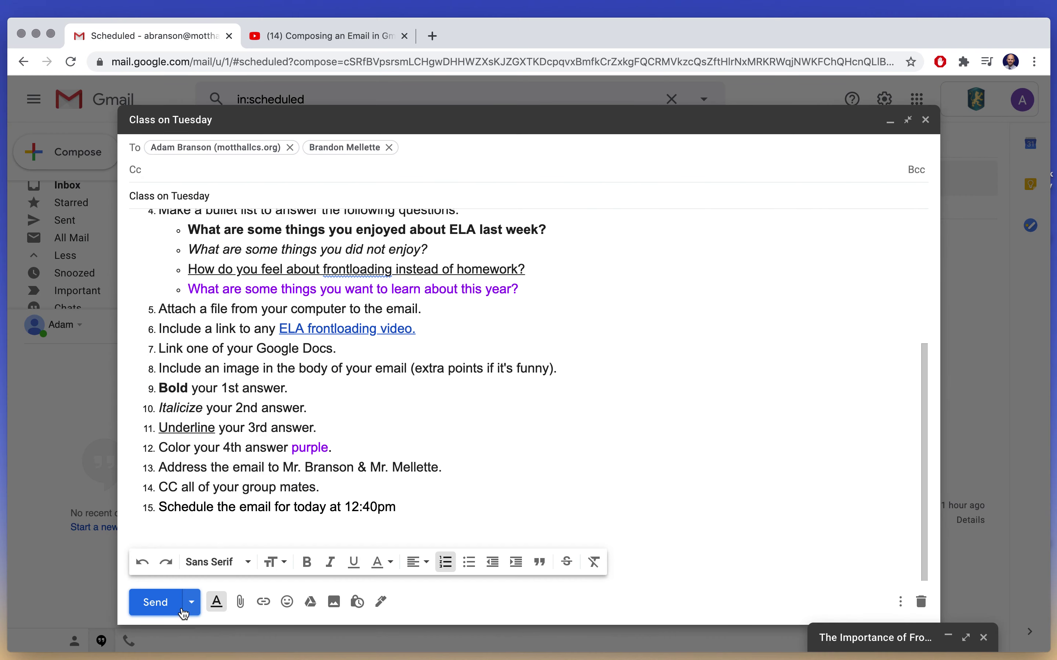
- Reopen the custom date-and-time picker and enter the send time, clearing a mistyped '12:40 OMPM'
{"action": "left_click", "coordinate": [192, 603]}
{"action": "left_click", "coordinate": [205, 581]}
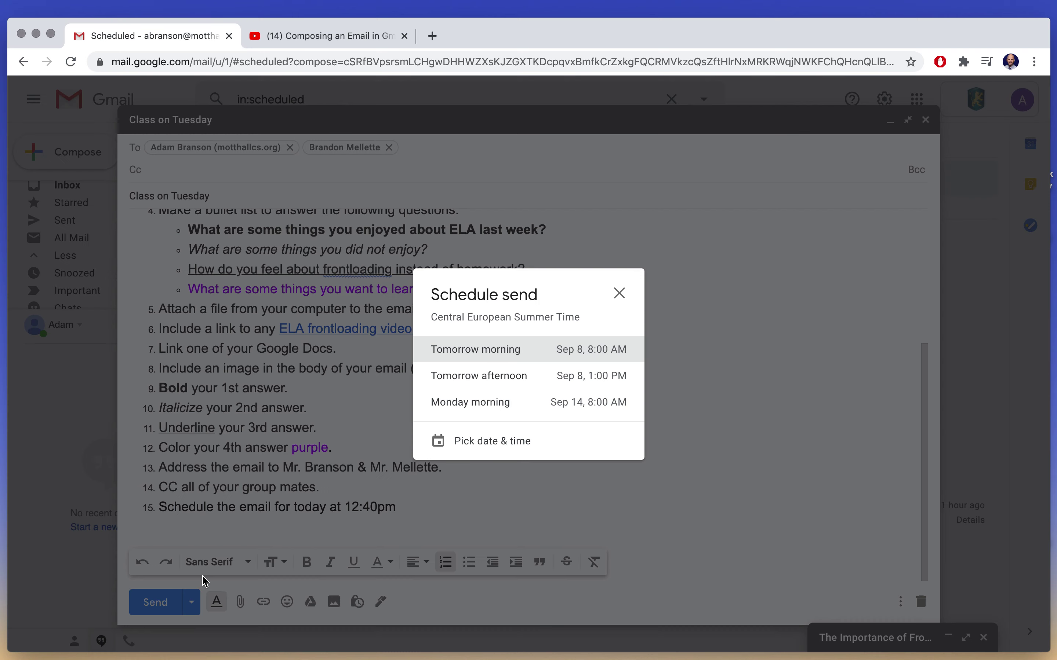
{"action": "left_click", "coordinate": [486, 439]}
{"action": "left_click_drag", "start_coordinate": [594, 323], "coordinate": [537, 330]}
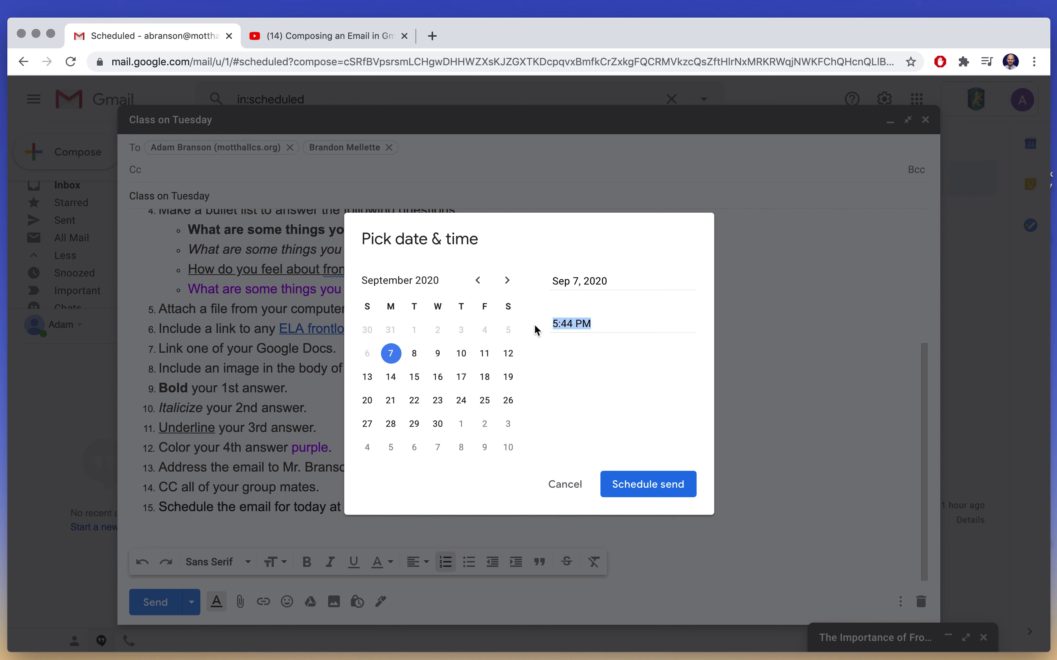
{"action": "type", "text": "12:40"}
{"action": "left_click", "coordinate": [632, 486]}
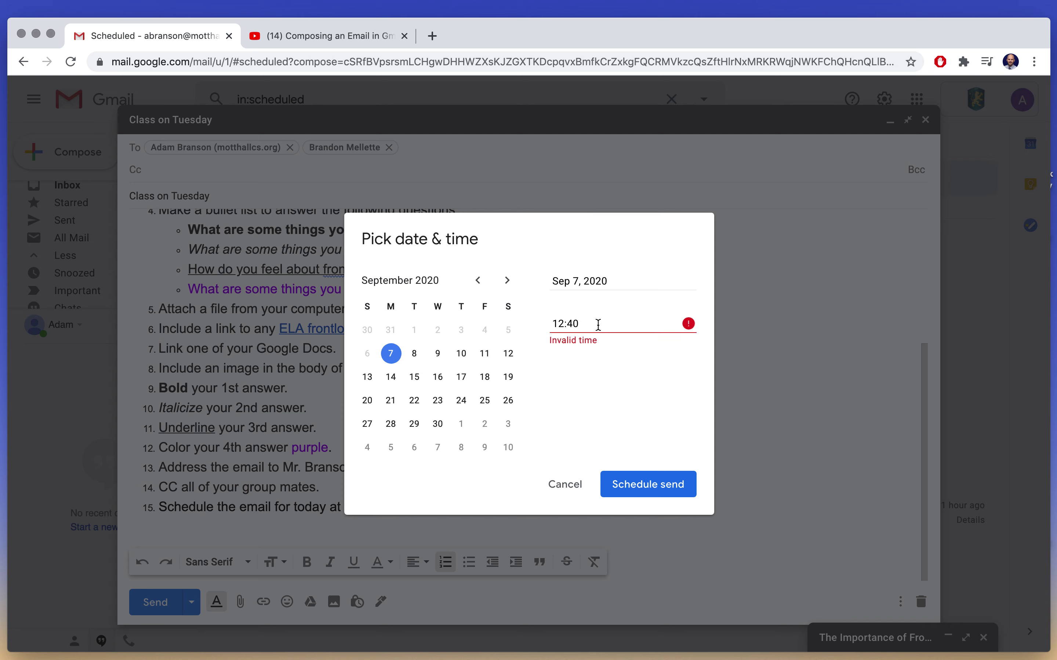
{"action": "key", "text": "super+a"}
{"action": "key", "text": "BackSpace"}
{"action": "type", "text": "12"}
{"action": "type", "text": ":40 OM"}
{"action": "type", "text": "PM"}
{"action": "triple_click", "coordinate": [609, 325]}
{"action": "key", "text": "BackSpace"}
- Schedule the email for Sep 8 at 12:40 PM
{"action": "left_click", "coordinate": [415, 355]}
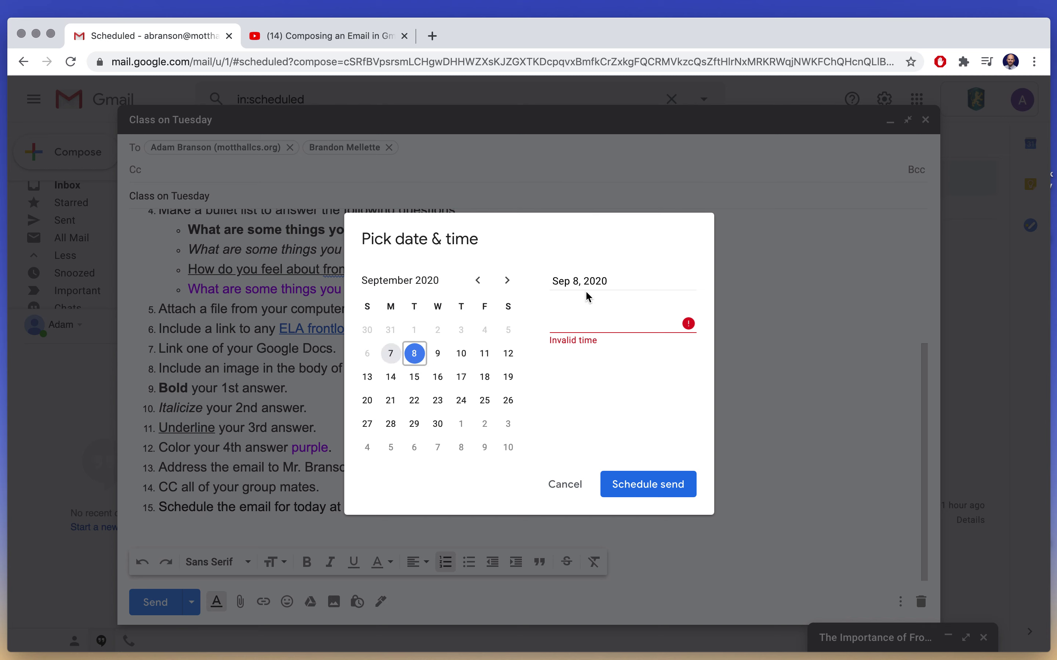
{"action": "left_click", "coordinate": [609, 323]}
{"action": "type", "text": "12:40 PM"}
{"action": "key", "text": "Return"}
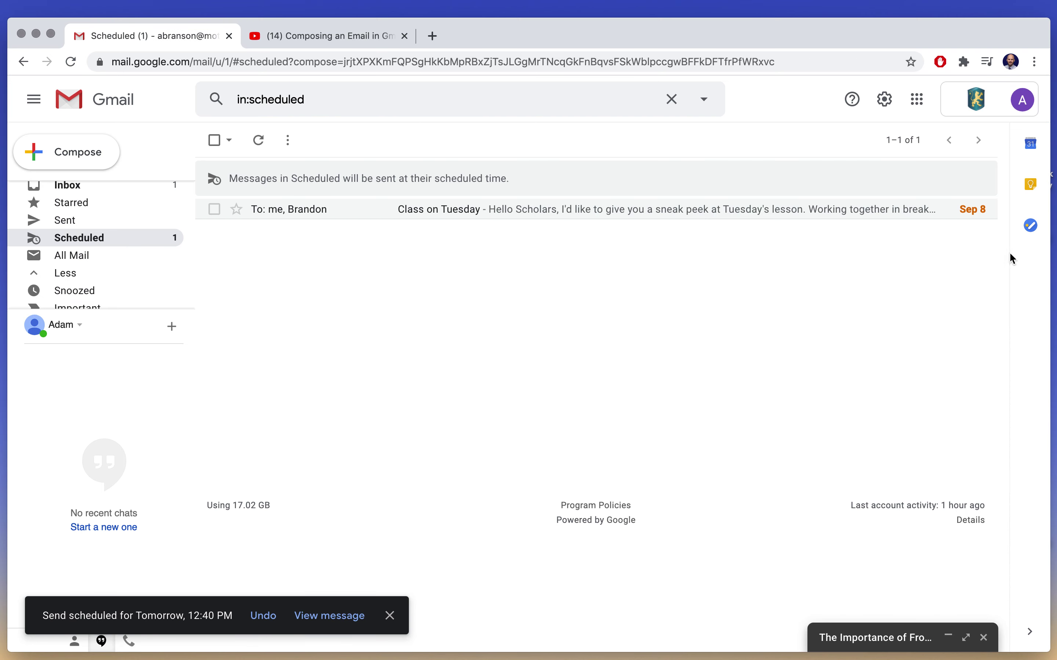
- Open the scheduled 'Class on Tuesday' message and scroll through its formatted steps and video preview
{"action": "left_click", "coordinate": [536, 214]}
{"action": "scroll", "coordinate": [322, 540], "scroll_direction": "down", "scroll_amount": 10}
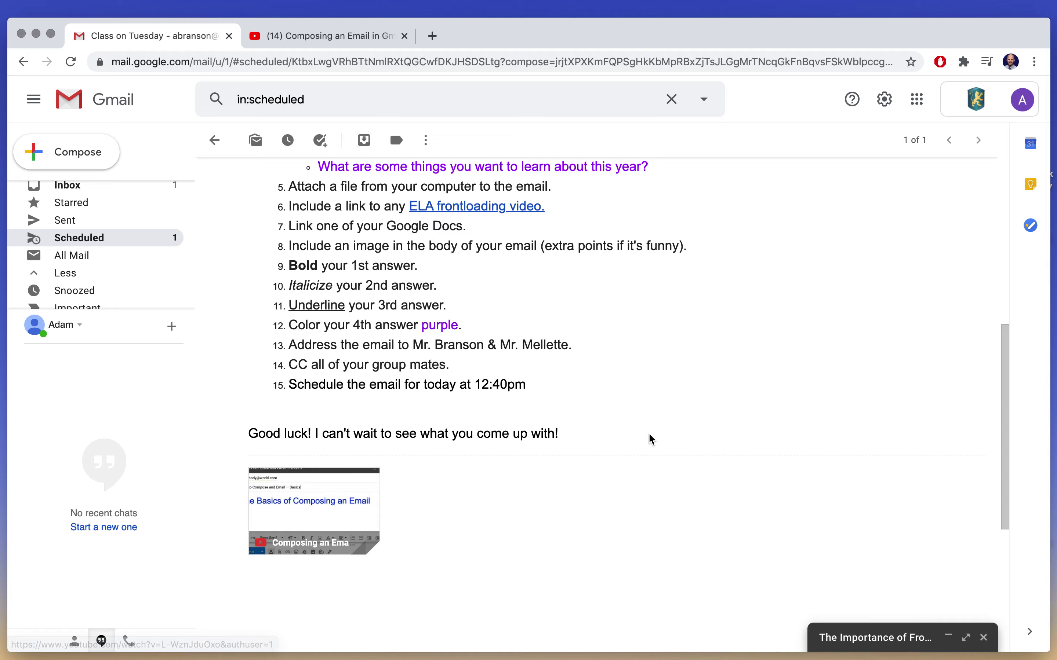
{"action": "scroll", "coordinate": [649, 439], "scroll_direction": "down", "scroll_amount": 3}
{"action": "scroll", "coordinate": [651, 439], "scroll_direction": "up", "scroll_amount": 10}
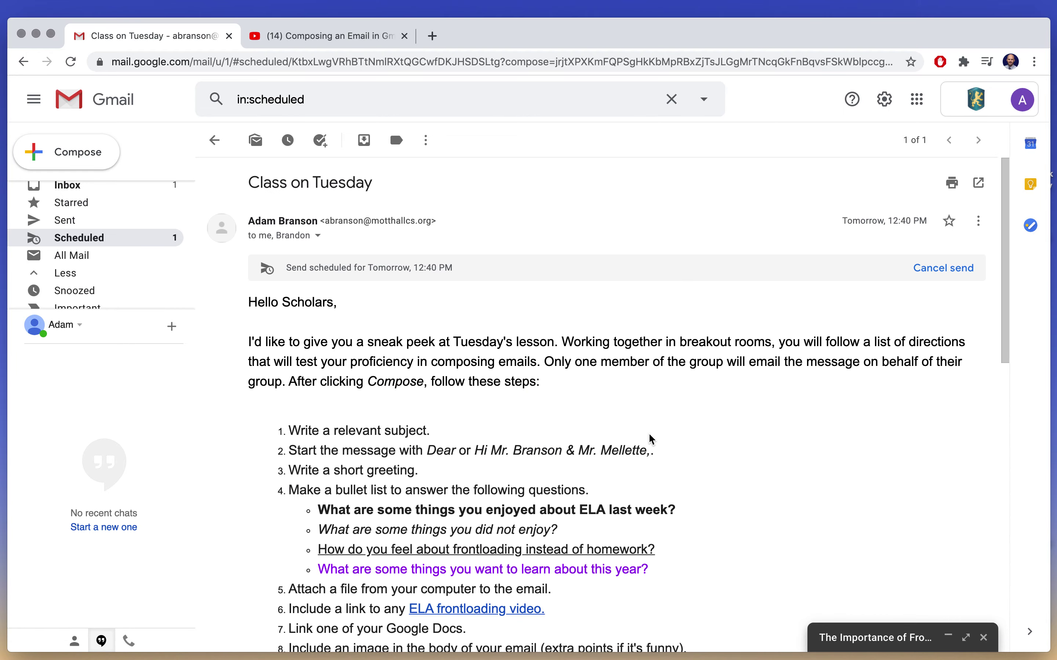
{"action": "scroll", "coordinate": [651, 438], "scroll_direction": "down", "scroll_amount": 12}
{"action": "scroll", "coordinate": [651, 439], "scroll_direction": "up", "scroll_amount": 12}
{"action": "scroll", "coordinate": [651, 439], "scroll_direction": "down", "scroll_amount": 5}
{"action": "scroll", "coordinate": [651, 436], "scroll_direction": "down", "scroll_amount": 1}
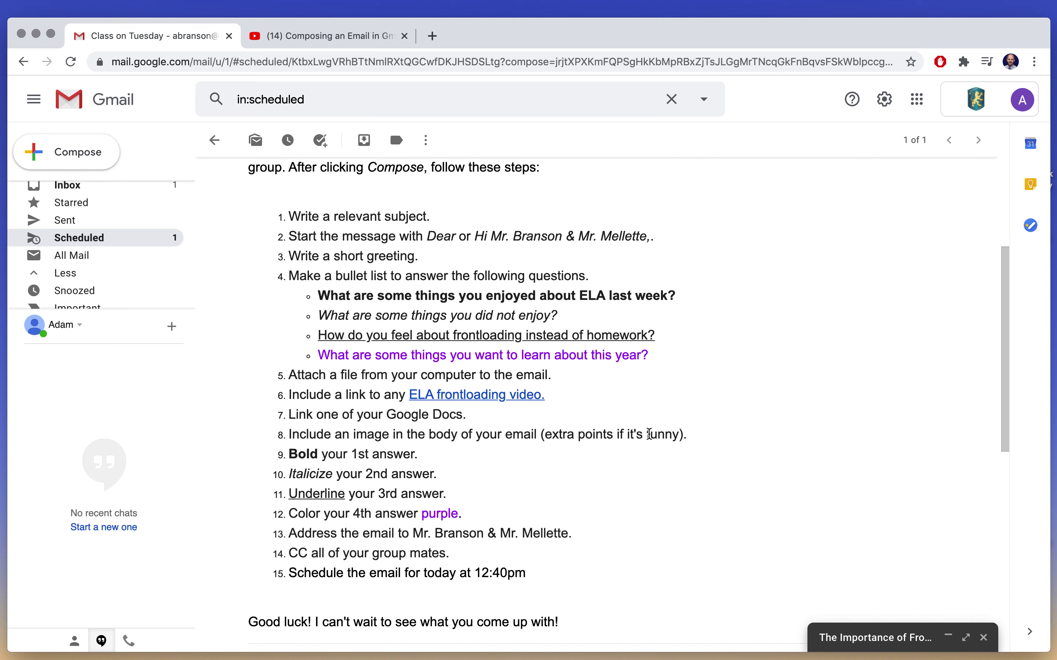